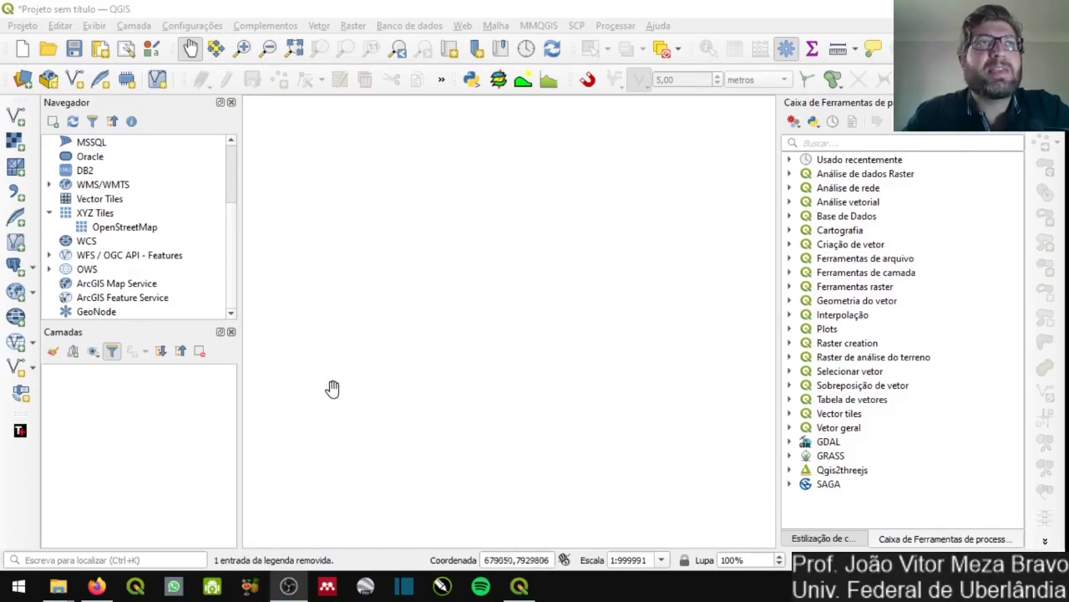
# - Add the raster srtm_sirgas_utm_22_s_s from the se-22-z-b folder to the project as a layer
pyautogui.click(15, 142)
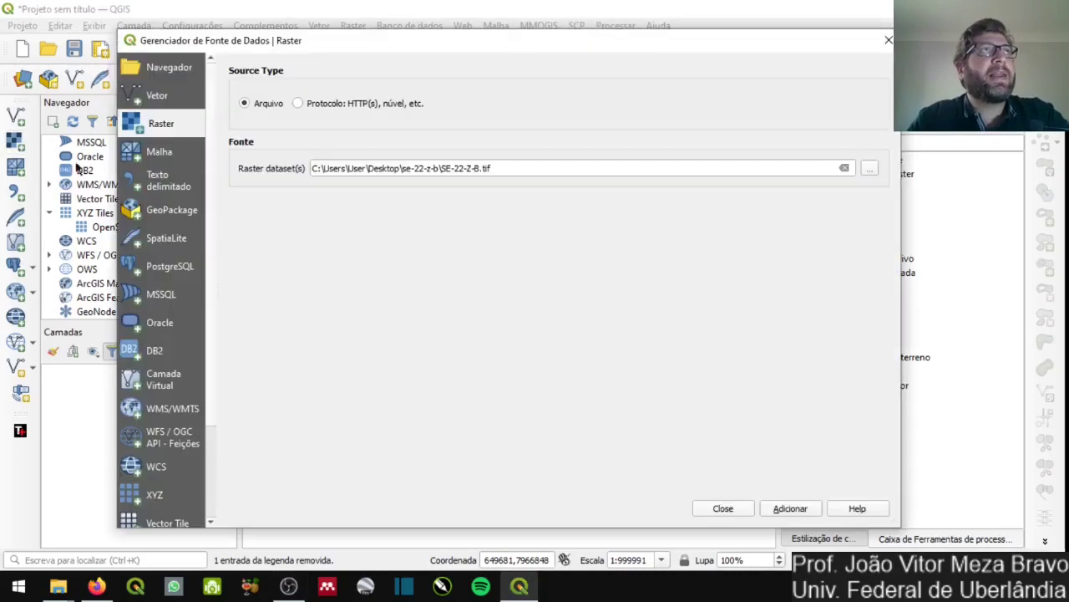
pyautogui.click(869, 170)
pyautogui.click(602, 282)
pyautogui.click(587, 219)
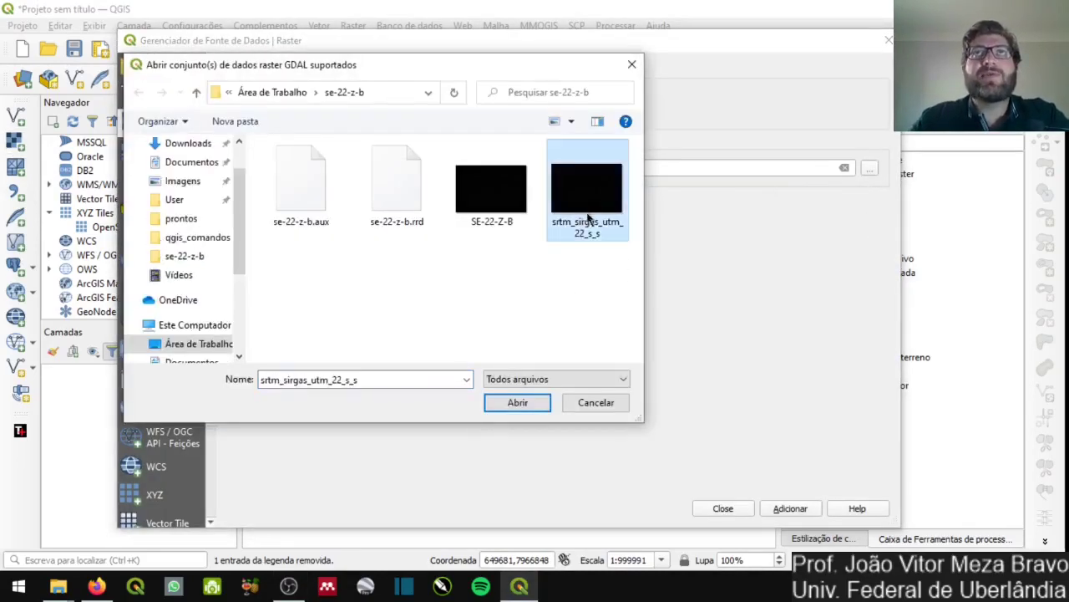
pyautogui.click(535, 407)
pyautogui.click(808, 509)
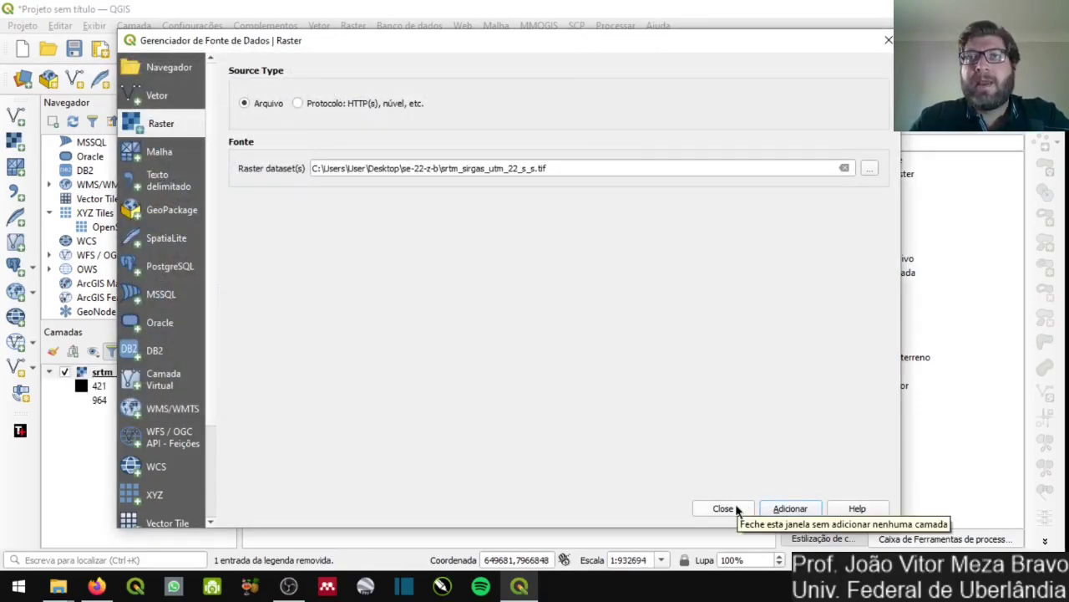
pyautogui.click(738, 509)
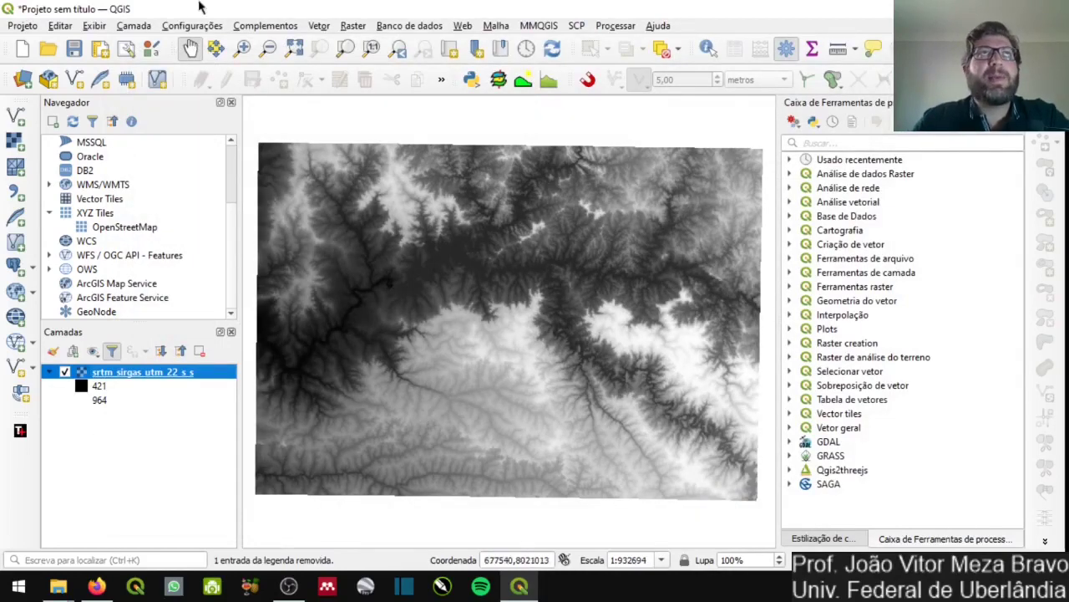
pyautogui.click(121, 27)
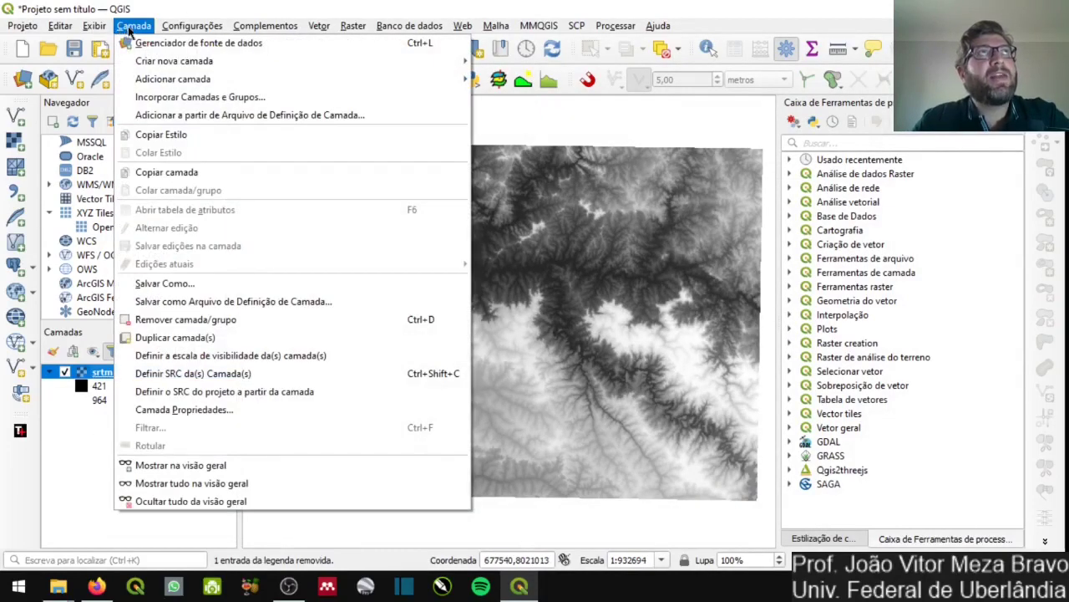
pyautogui.moveTo(197, 81)
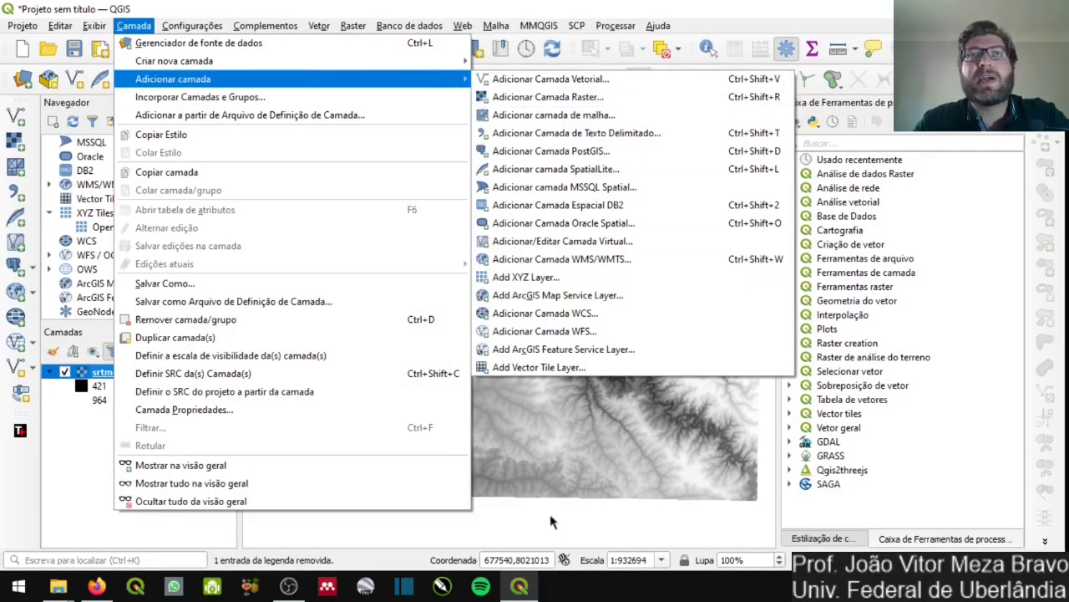
pyautogui.click(572, 508)
pyautogui.moveTo(352, 175); pyautogui.dragTo(428, 358)
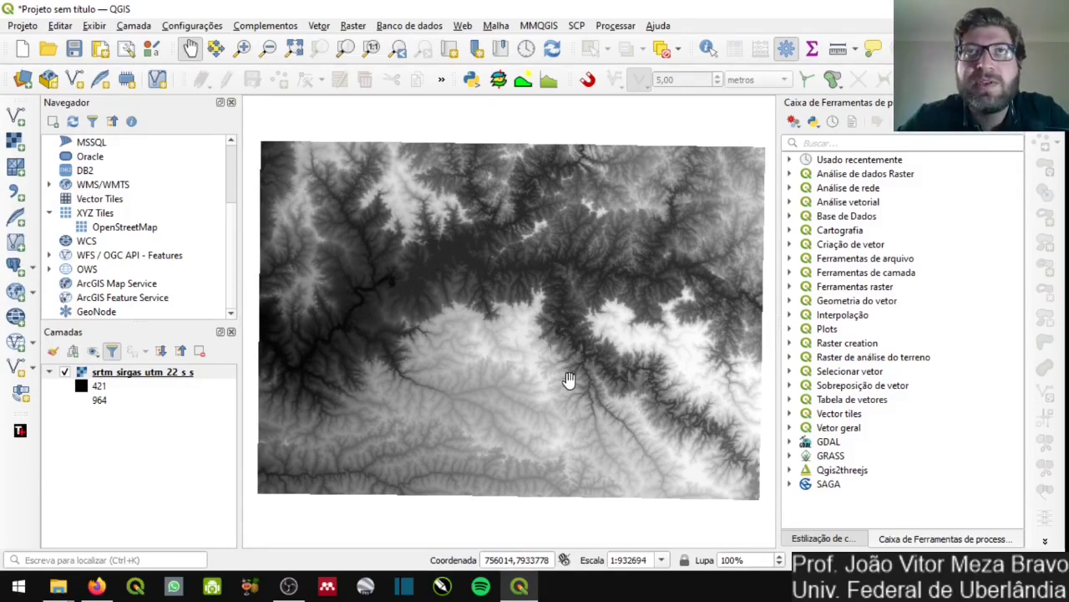
pyautogui.moveTo(568, 381); pyautogui.dragTo(569, 386)
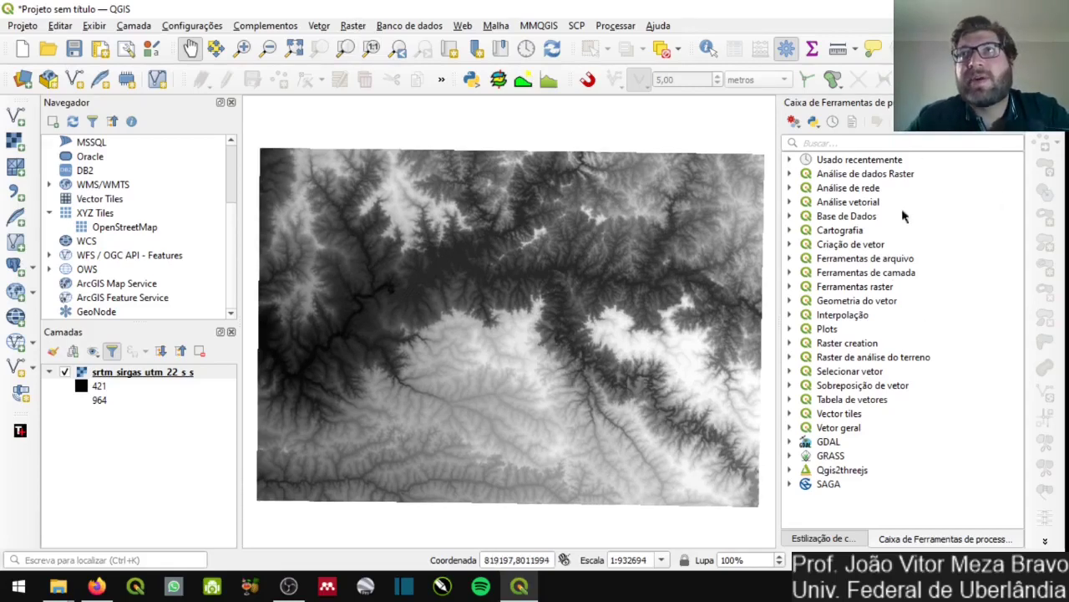
# - Start the Sombreamento (hillshade) analysis for the srtm_sirgas_utm_22_s_s layer and set Fator Z (exagero vertical) to 5
pyautogui.click(356, 25)
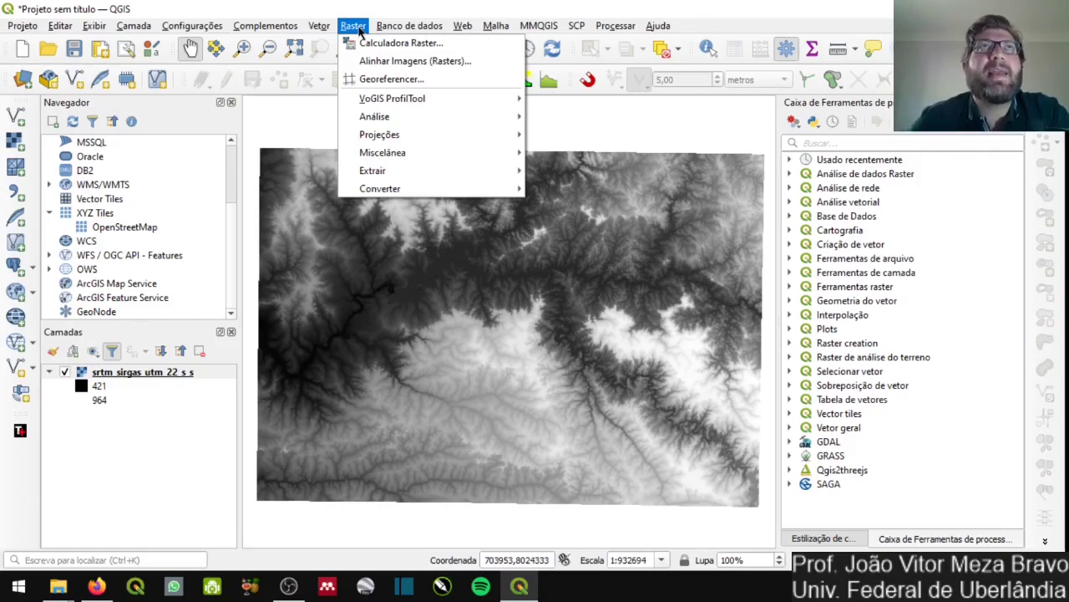
pyautogui.moveTo(396, 118)
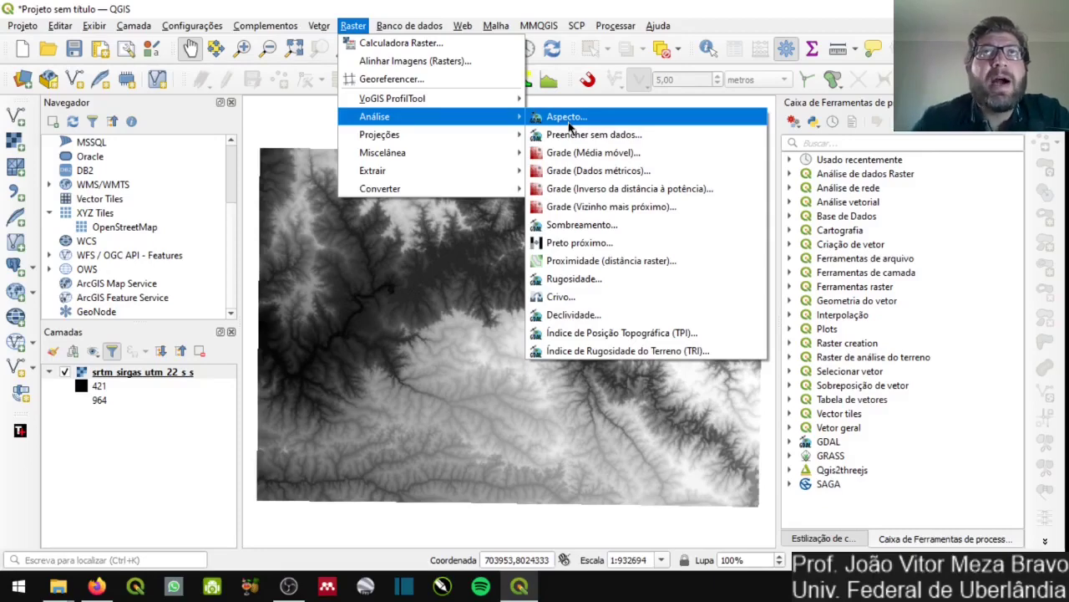
pyautogui.click(584, 225)
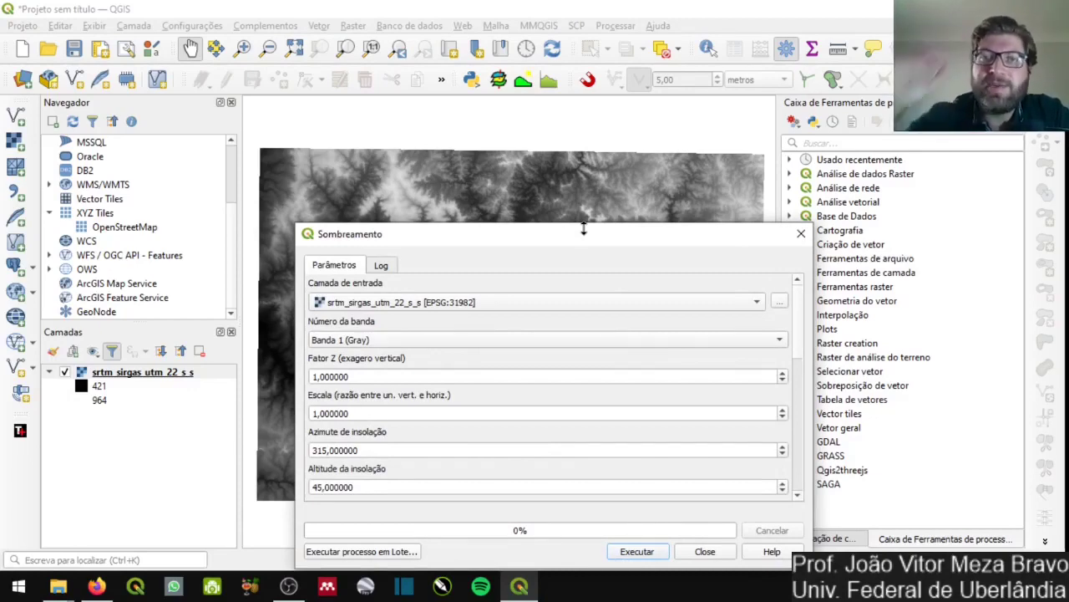
pyautogui.moveTo(583, 240); pyautogui.dragTo(572, 132)
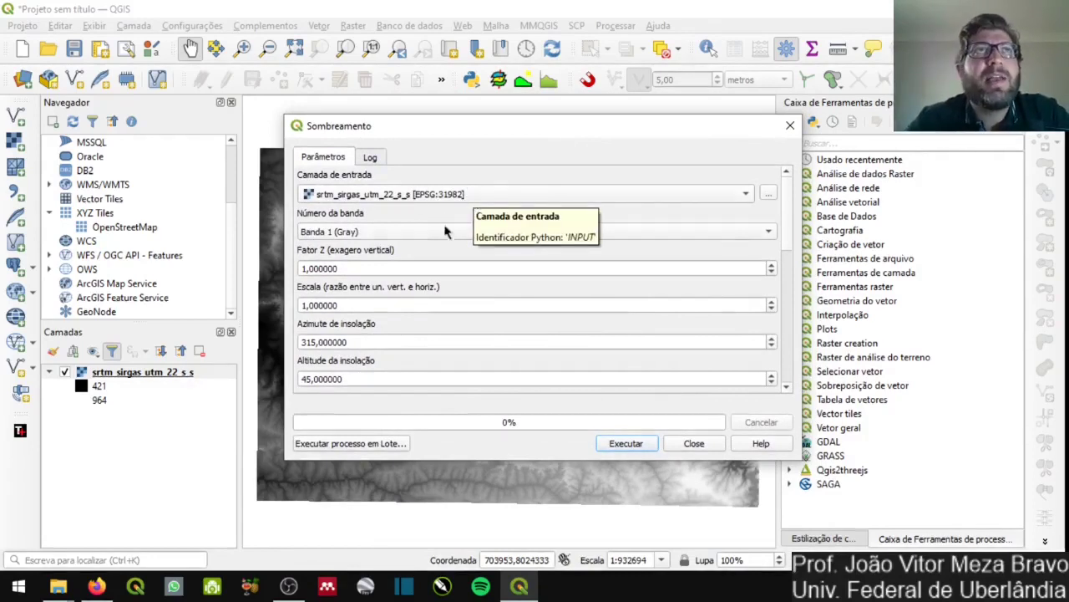
pyautogui.moveTo(374, 268); pyautogui.dragTo(285, 269)
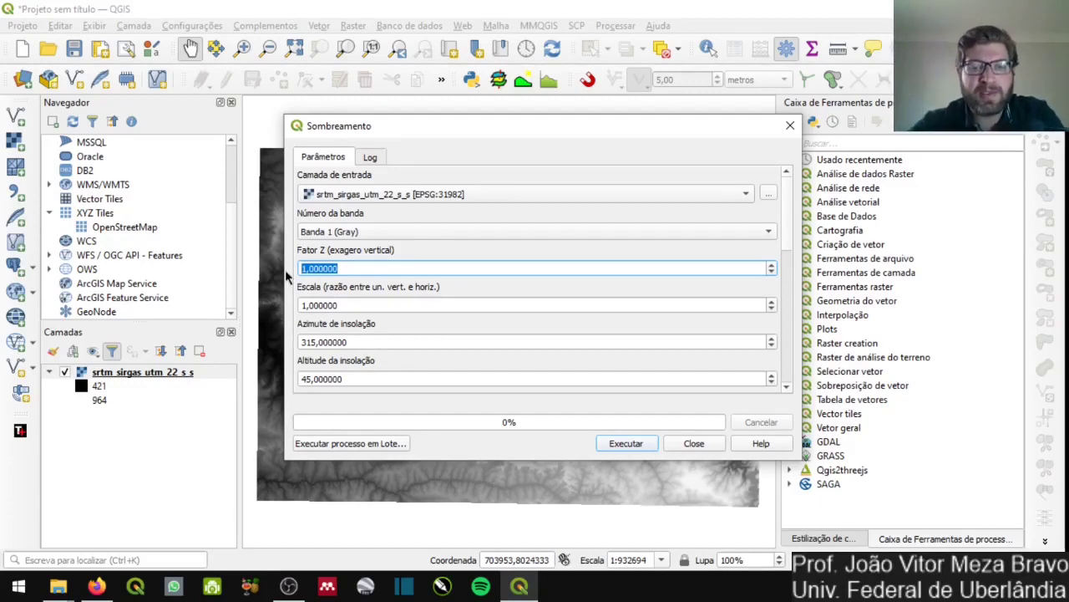
pyautogui.write('5')
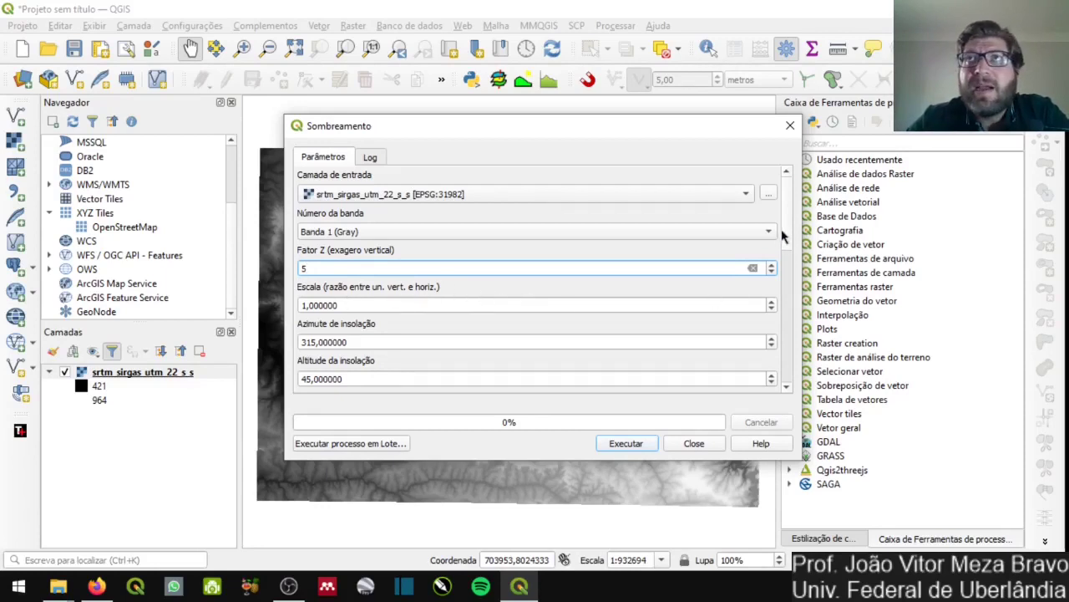
# - Run the hillshade with the default illumination settings and a temporary output file, and close the dialog
pyautogui.scroll(-2, 787, 250)
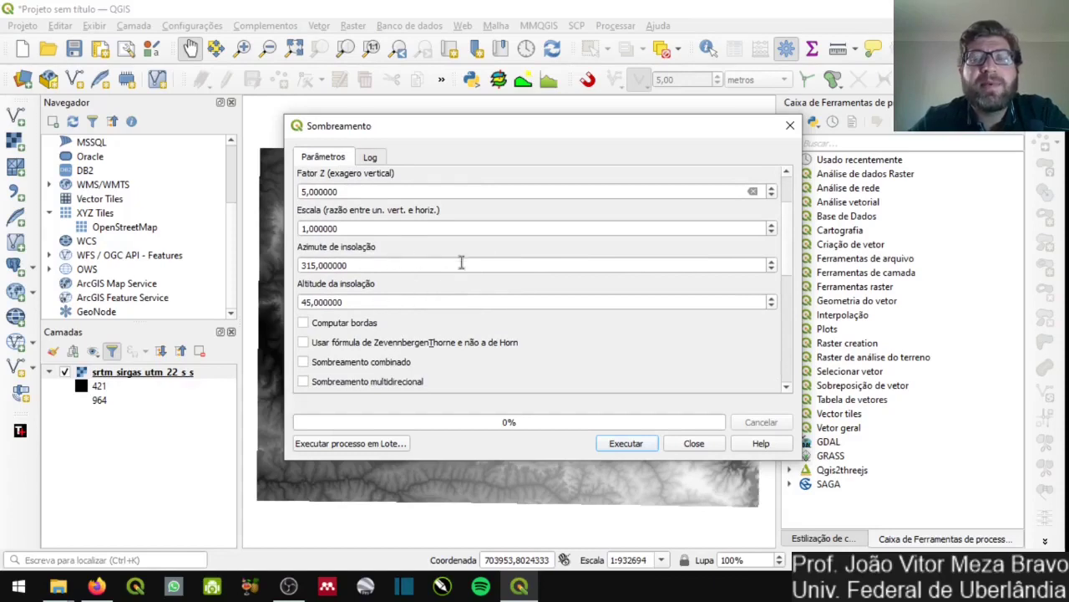
pyautogui.moveTo(462, 262)
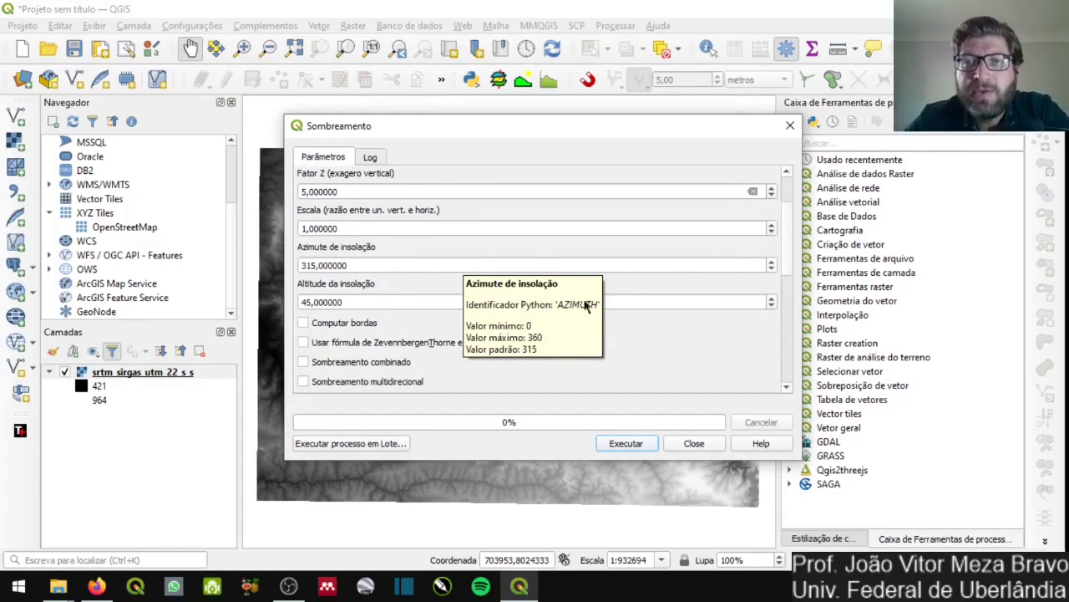
pyautogui.scroll(-1, 645, 323)
pyautogui.scroll(-2, 649, 326)
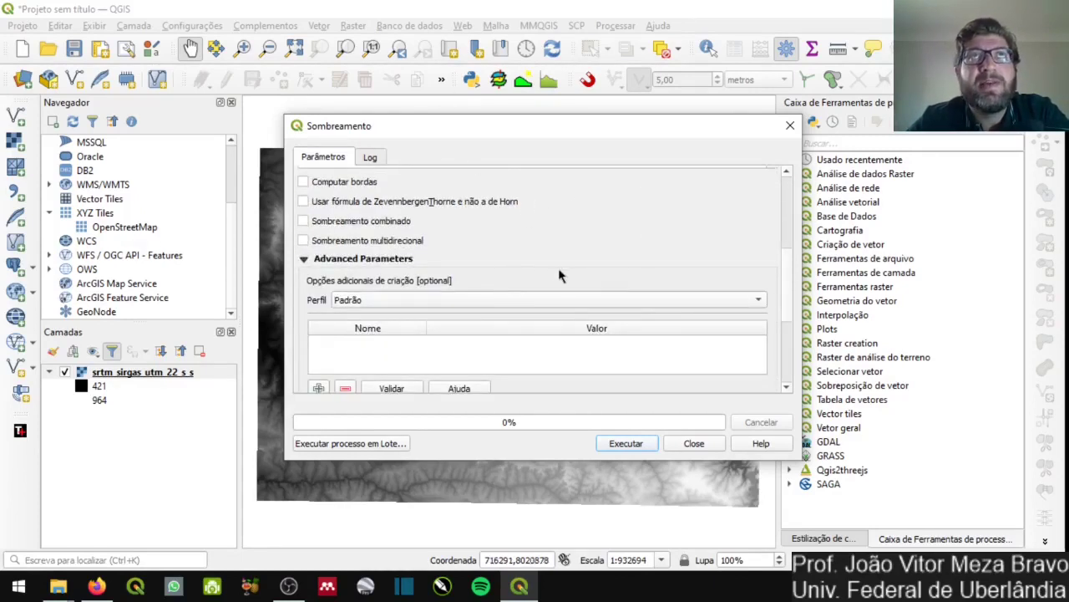
pyautogui.scroll(1, 585, 275)
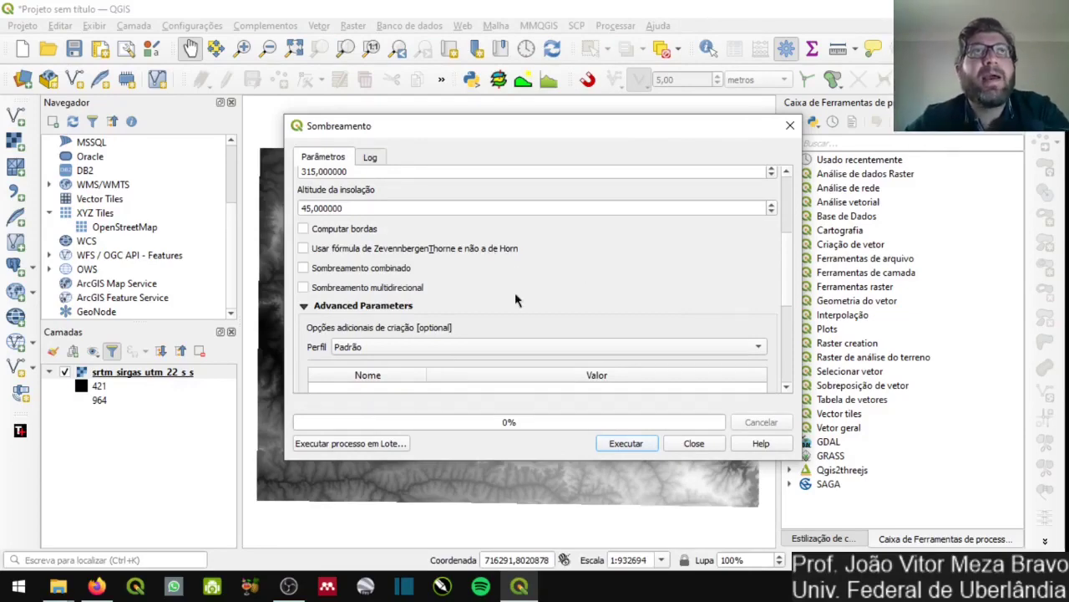
pyautogui.moveTo(789, 261); pyautogui.dragTo(788, 347)
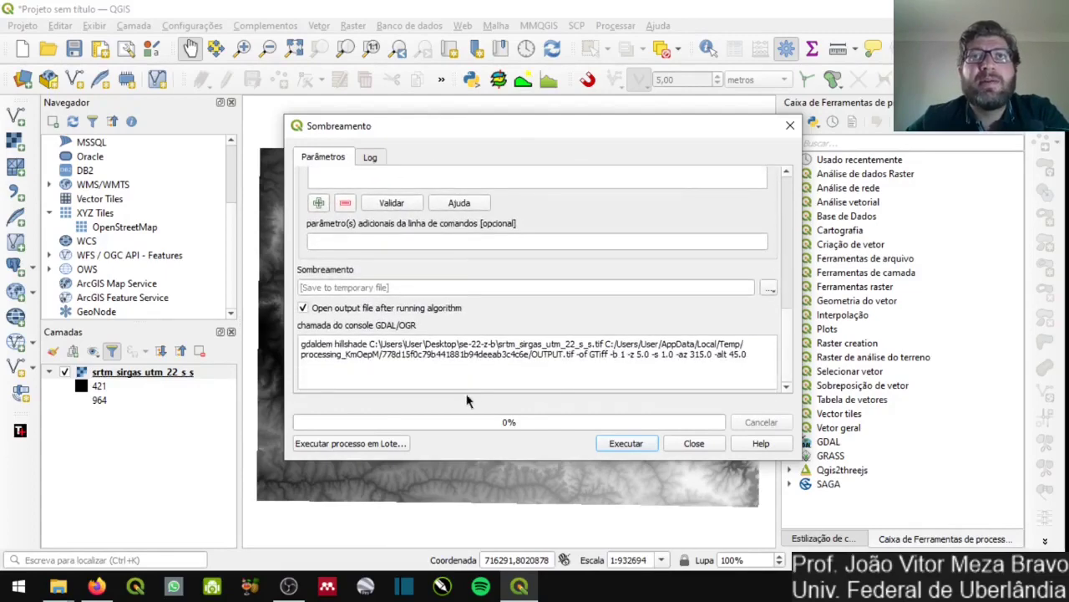
pyautogui.click(623, 445)
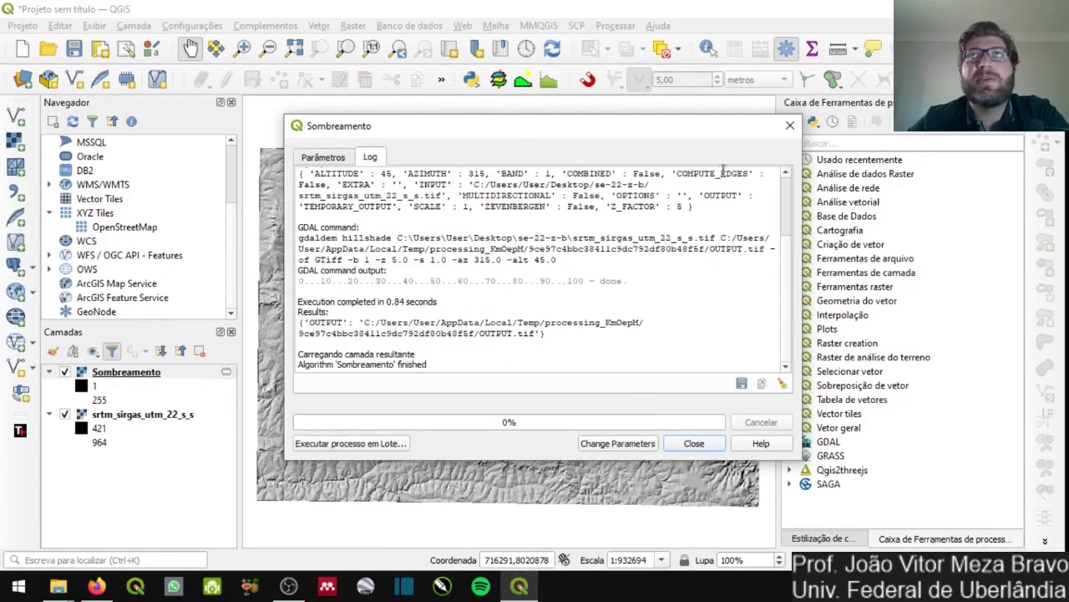
pyautogui.click(789, 125)
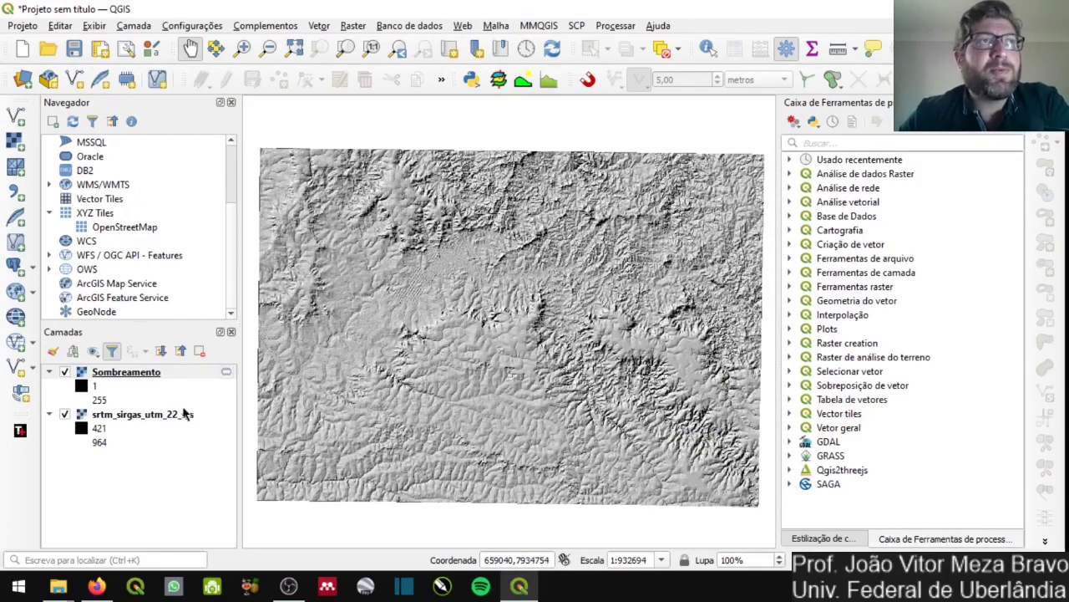
# - Place the srtm_sirgas_utm_22_s_s layer above Sombreamento and set its global opacity to 50%
pyautogui.moveTo(164, 414); pyautogui.dragTo(158, 374)
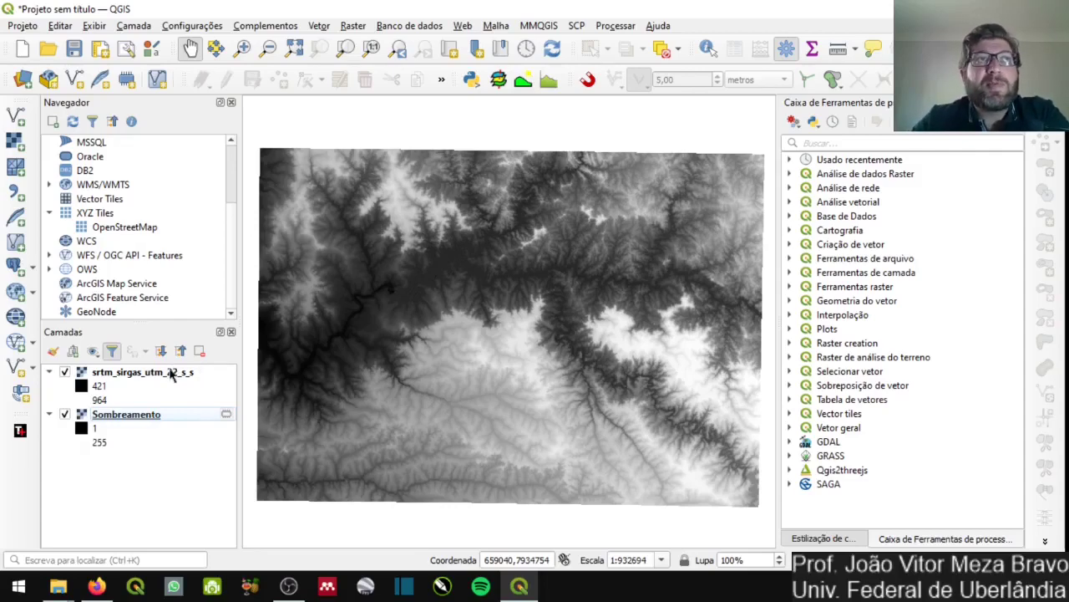
pyautogui.click(171, 375)
pyautogui.rightClick(171, 375)
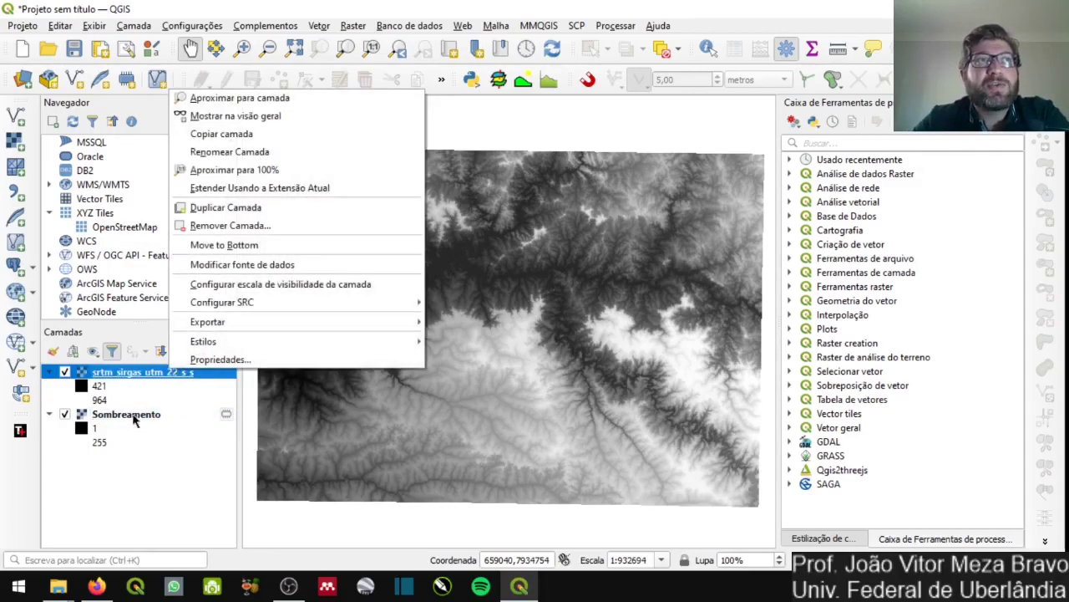
pyautogui.click(222, 360)
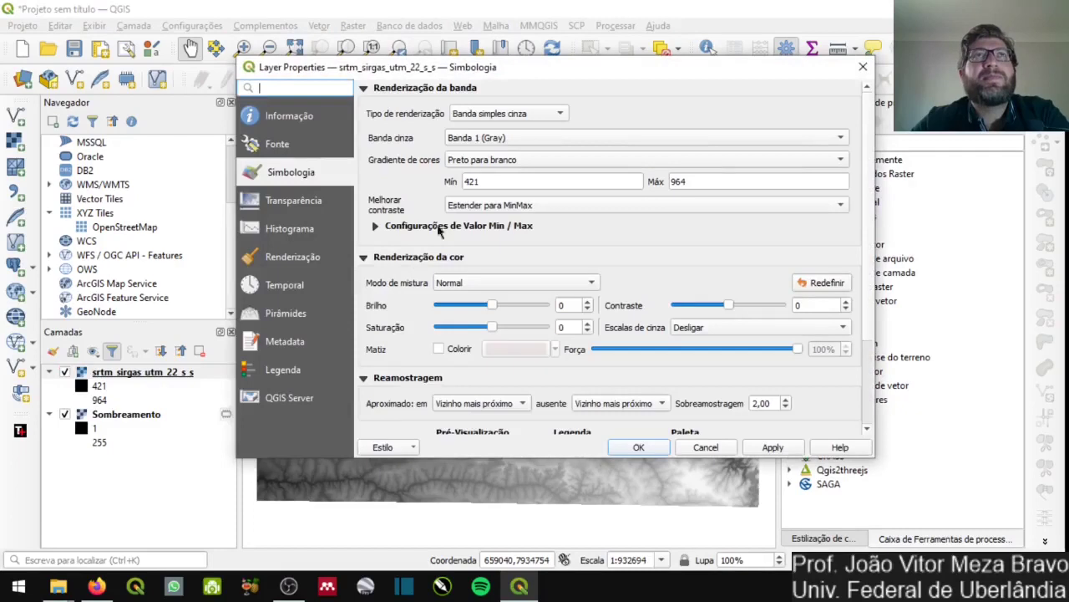
pyautogui.click(319, 210)
pyautogui.click(623, 119)
pyautogui.click(623, 119)
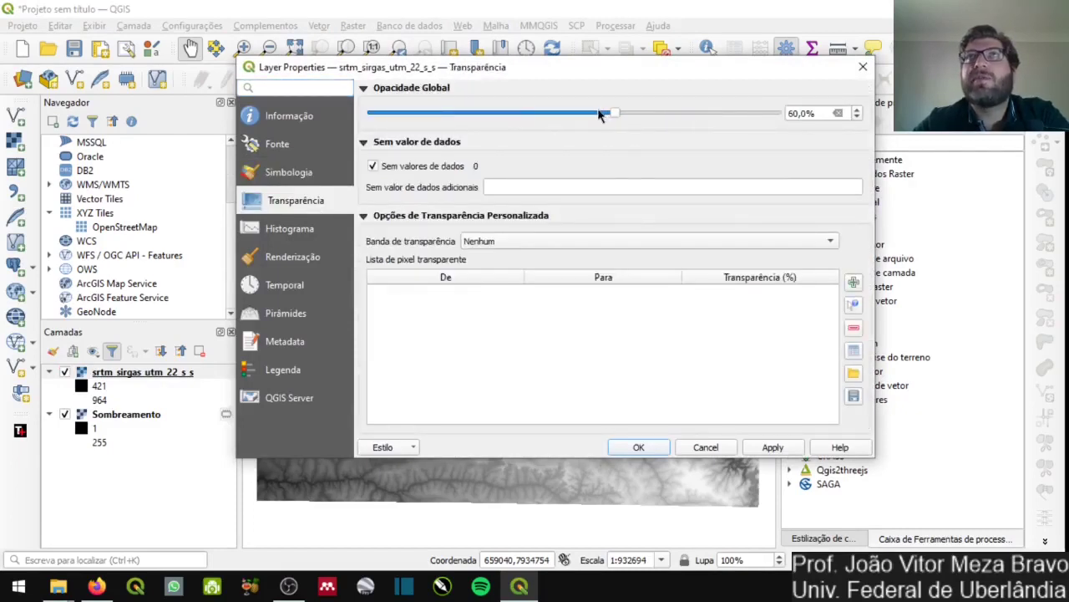
pyautogui.click(592, 117)
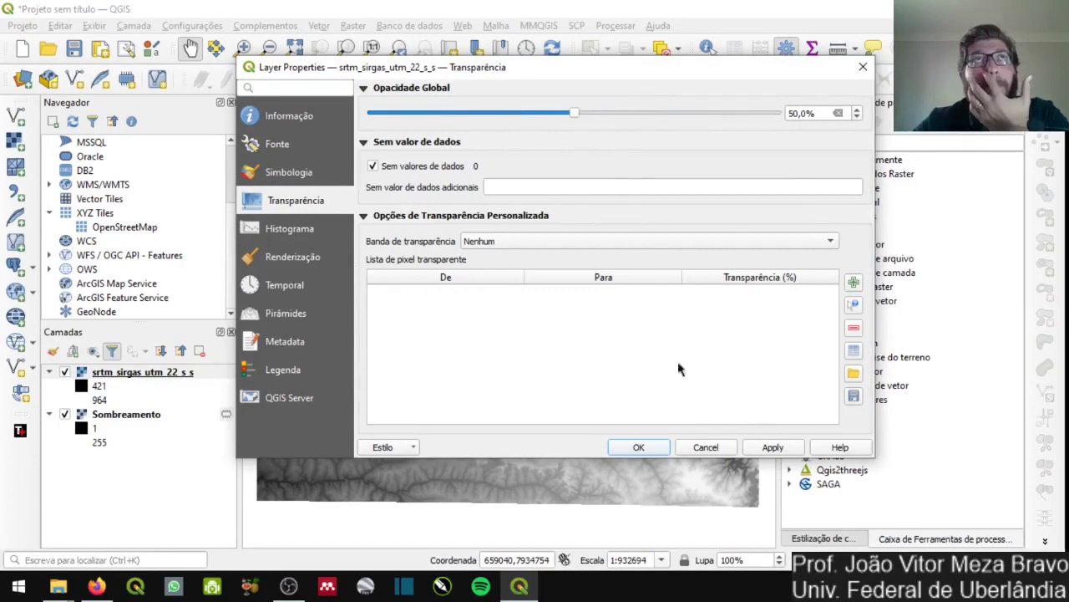
# - Render the elevation layer as Banda simples falsa-cor with Método Discreto interpolation and the red-to-blue color ramp, and apply the symbology
pyautogui.click(288, 182)
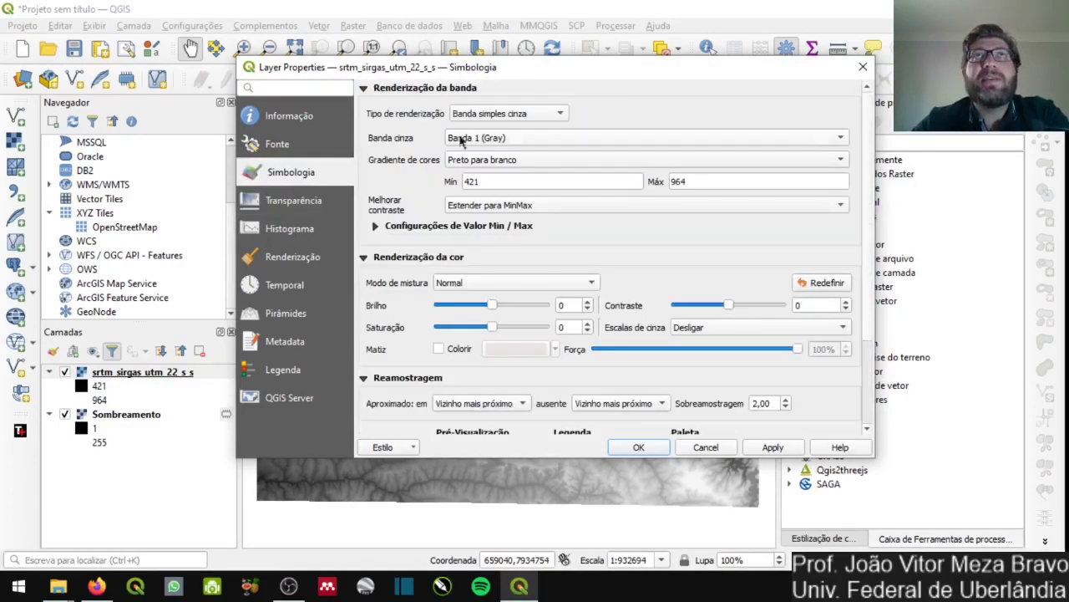
pyautogui.click(531, 115)
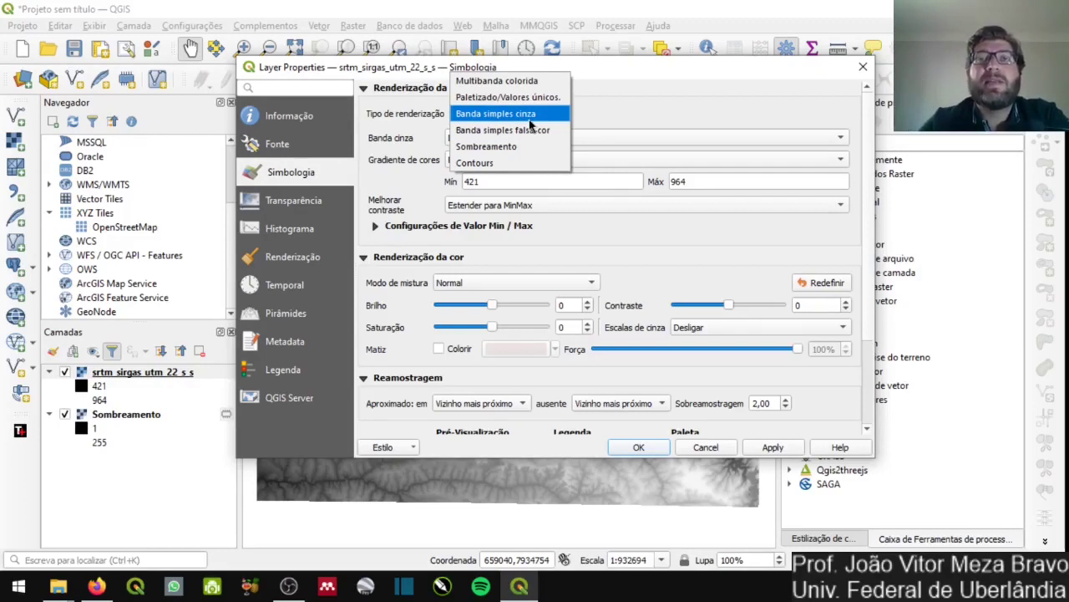
pyautogui.click(525, 130)
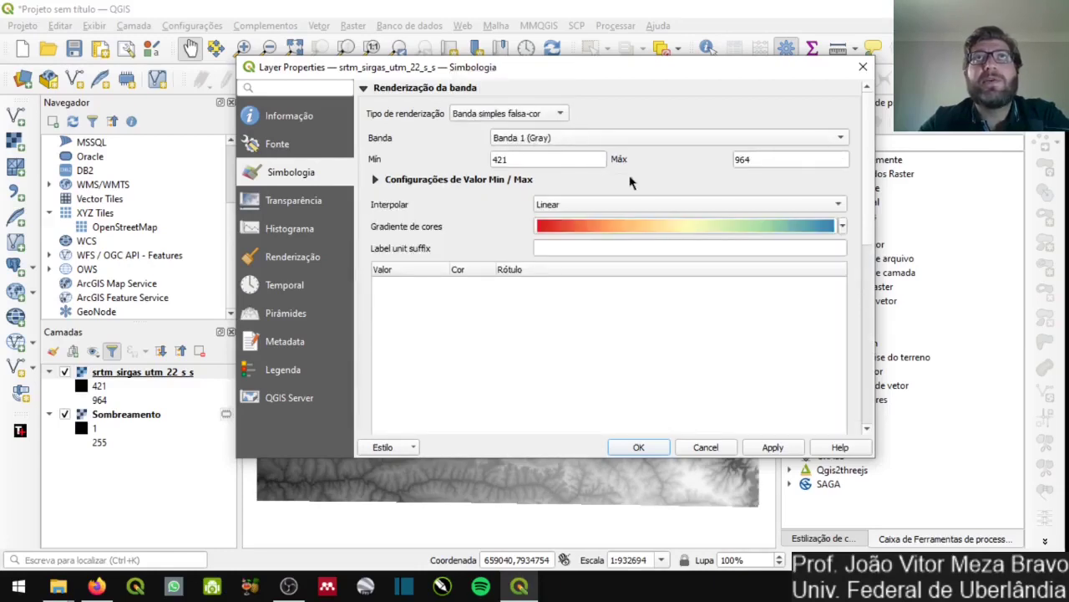
pyautogui.click(653, 197)
pyautogui.click(653, 191)
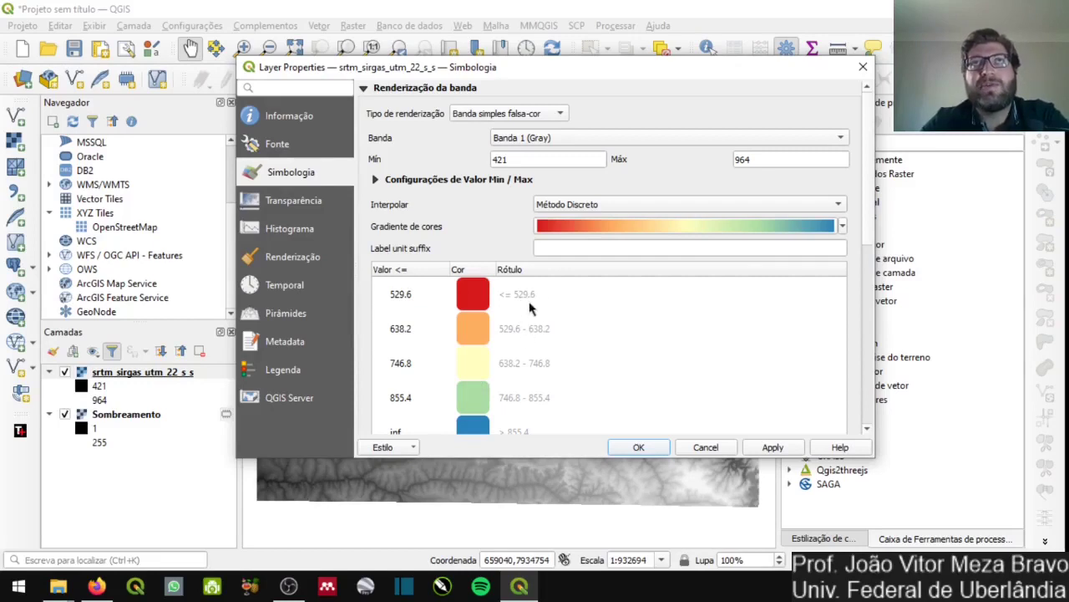
pyautogui.click(532, 298)
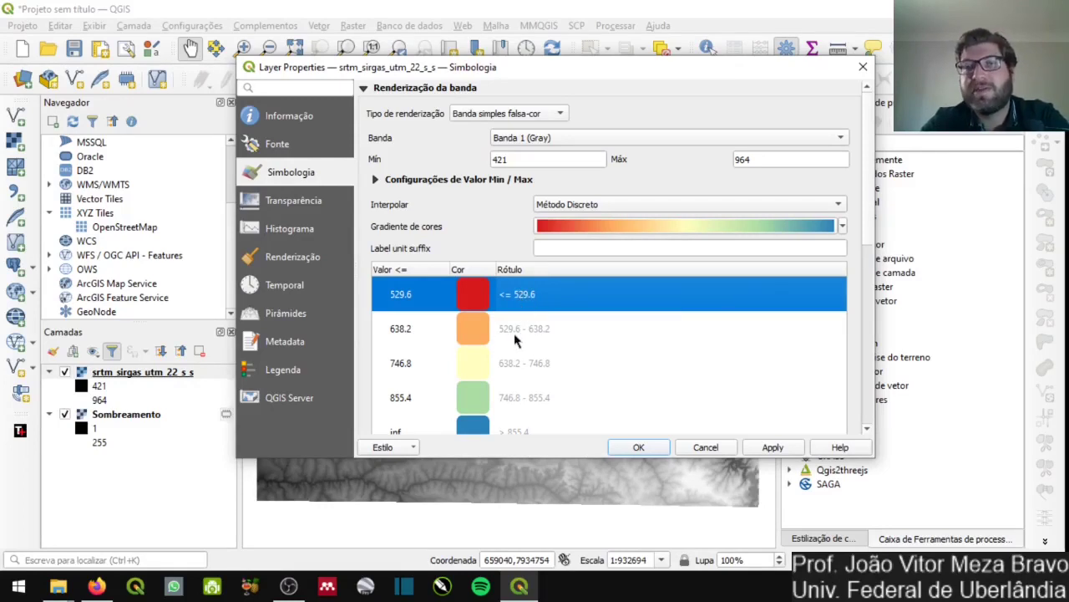
pyautogui.click(518, 334)
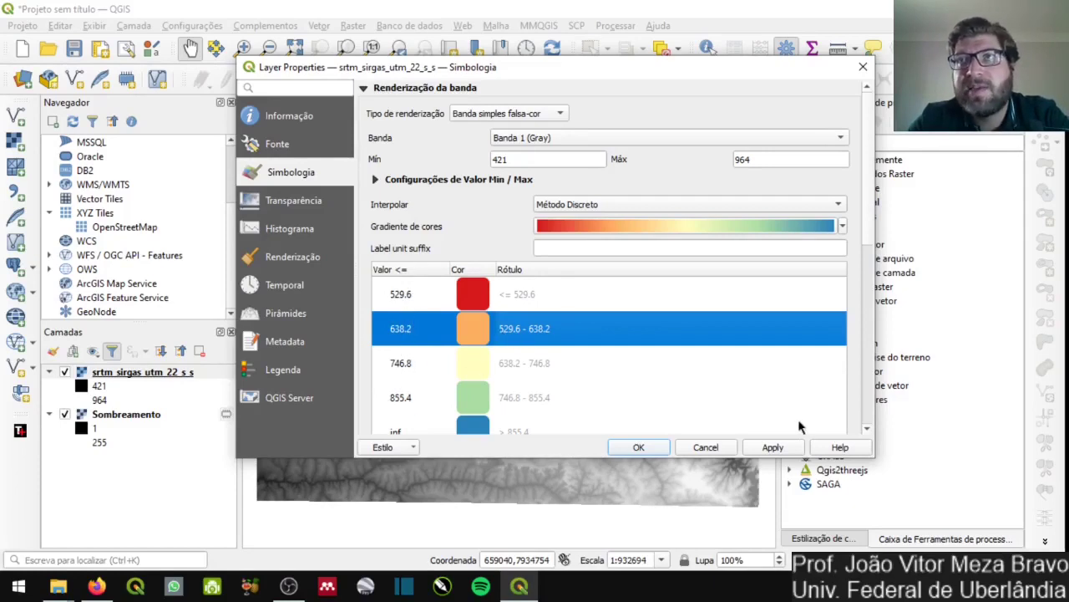
pyautogui.click(790, 445)
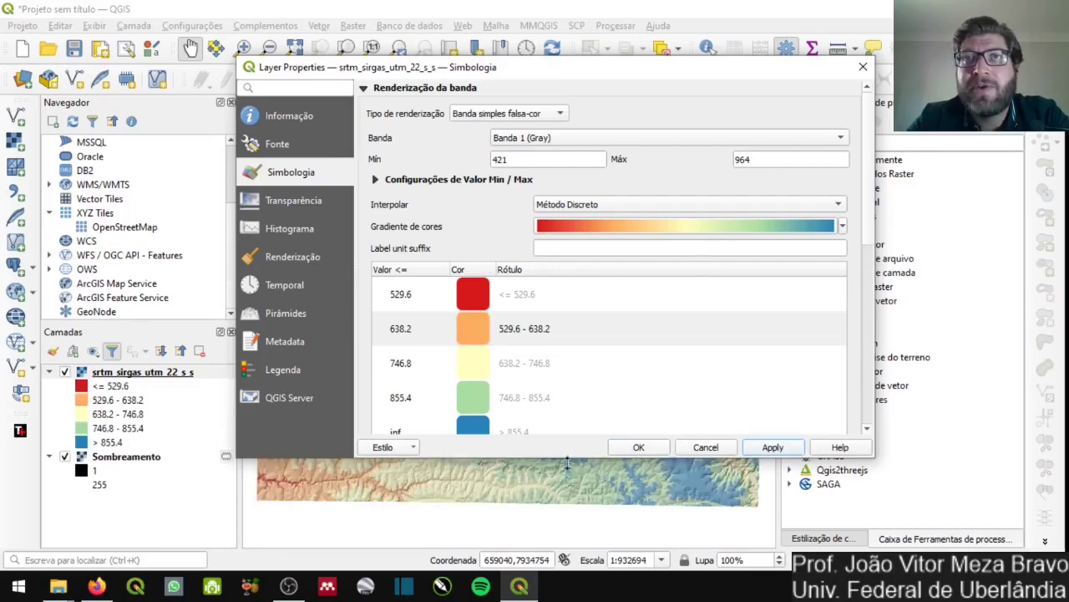
pyautogui.click(661, 448)
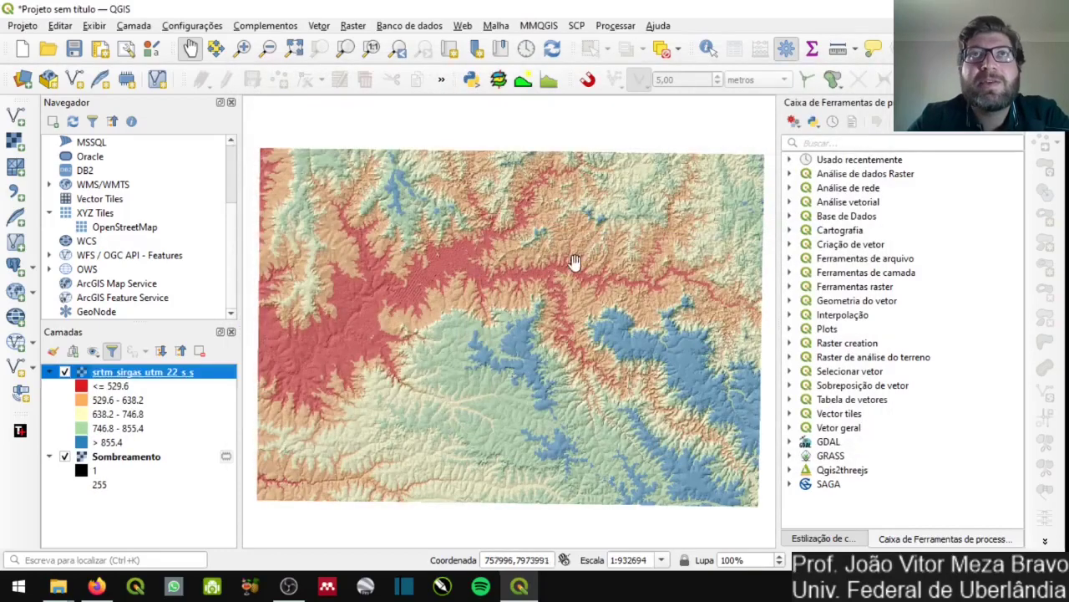
pyautogui.scroll(1, 592, 285)
pyautogui.moveTo(629, 381); pyautogui.dragTo(570, 356)
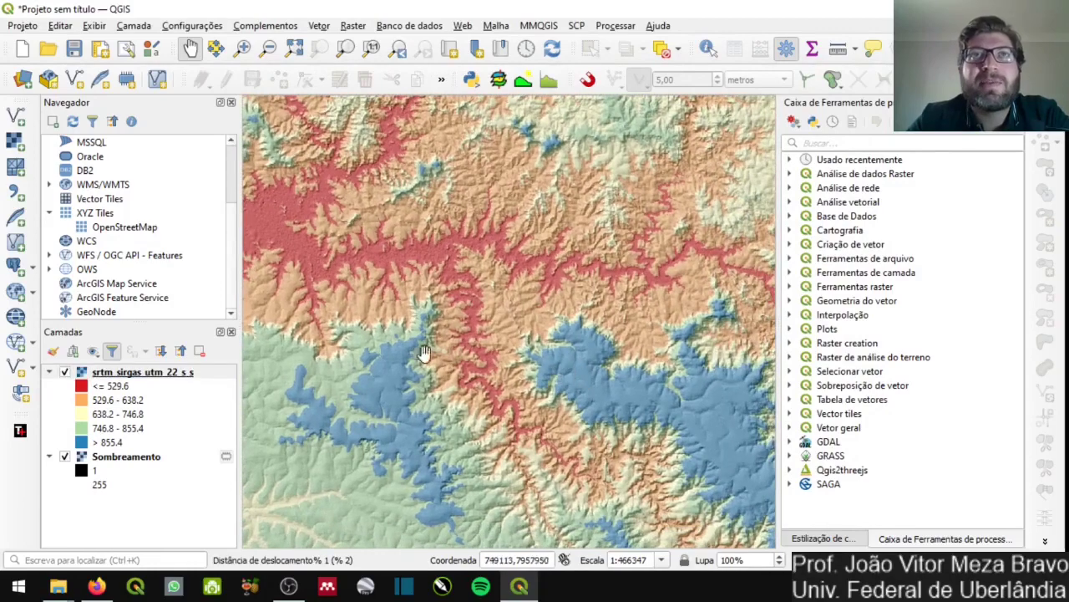
# - Invert the color ramp of the srtm_sirgas_utm_22_s_s layer and apply the symbology
pyautogui.moveTo(434, 399); pyautogui.dragTo(417, 390)
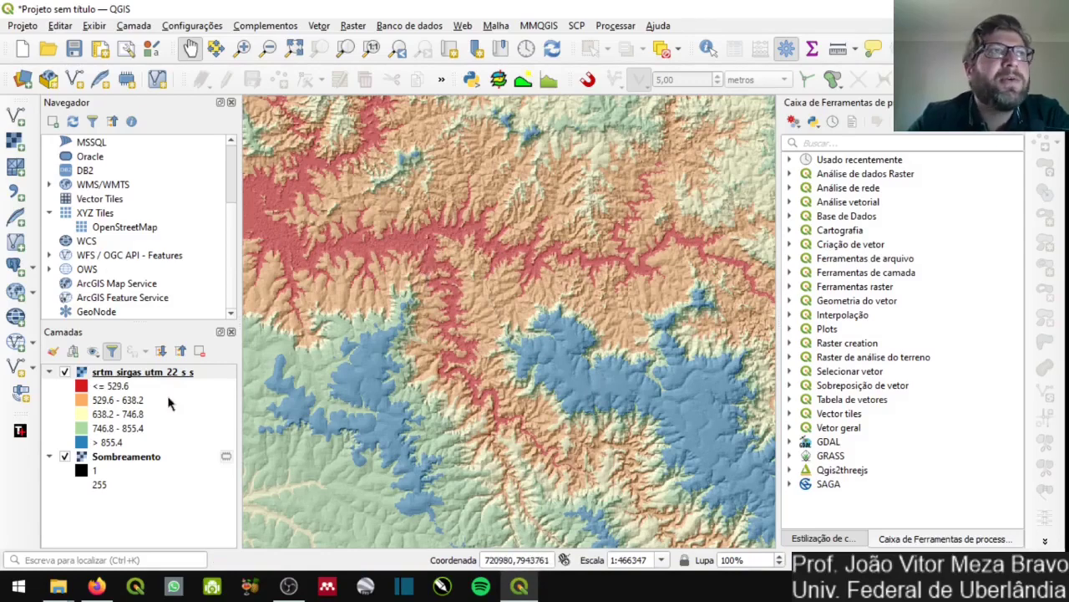
pyautogui.rightClick(148, 381)
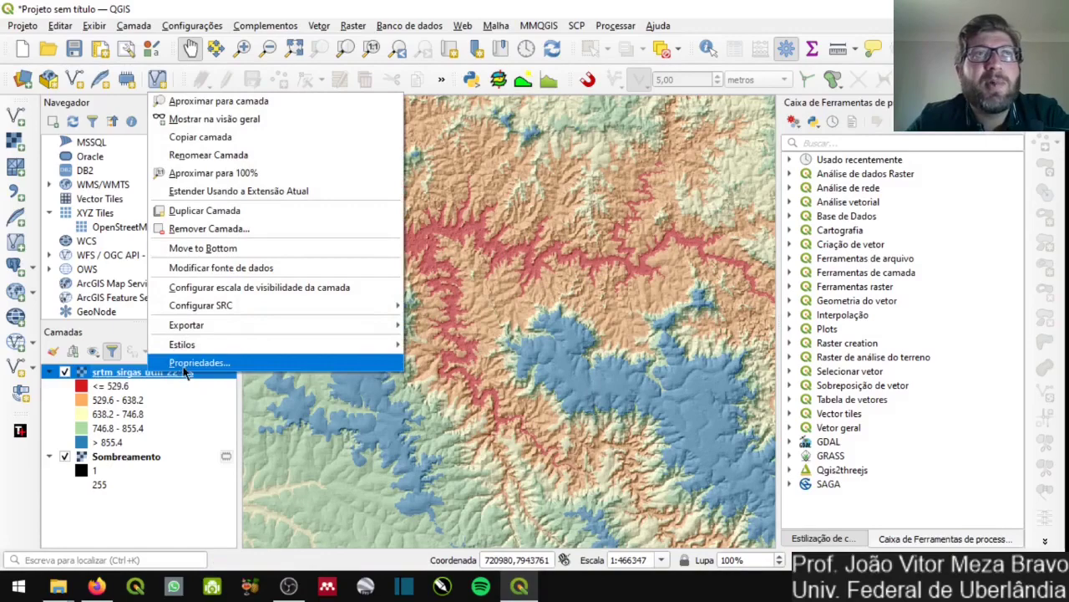
pyautogui.click(184, 368)
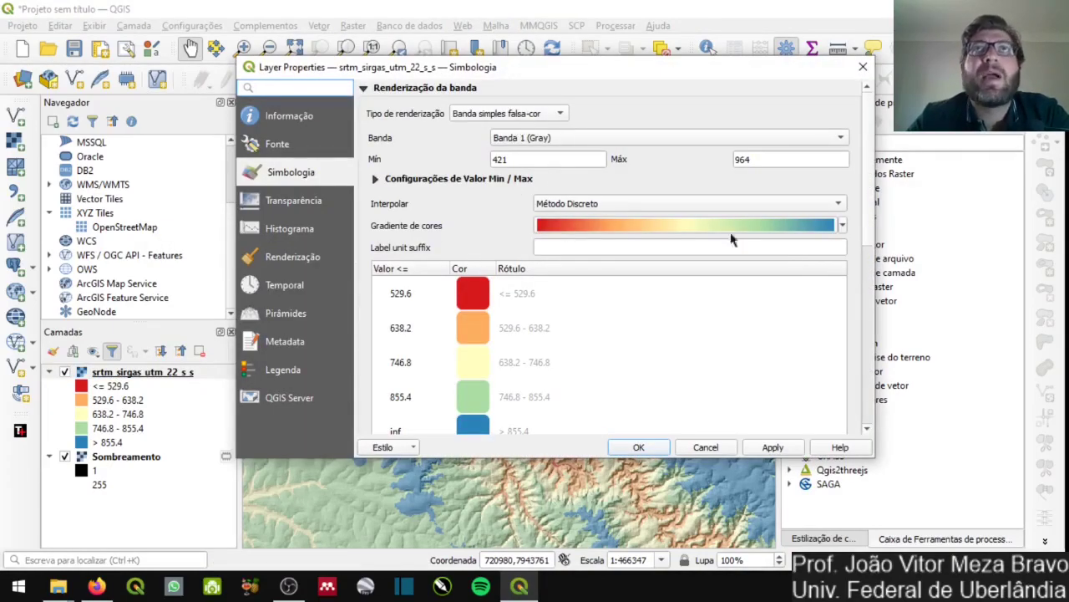
pyautogui.click(842, 226)
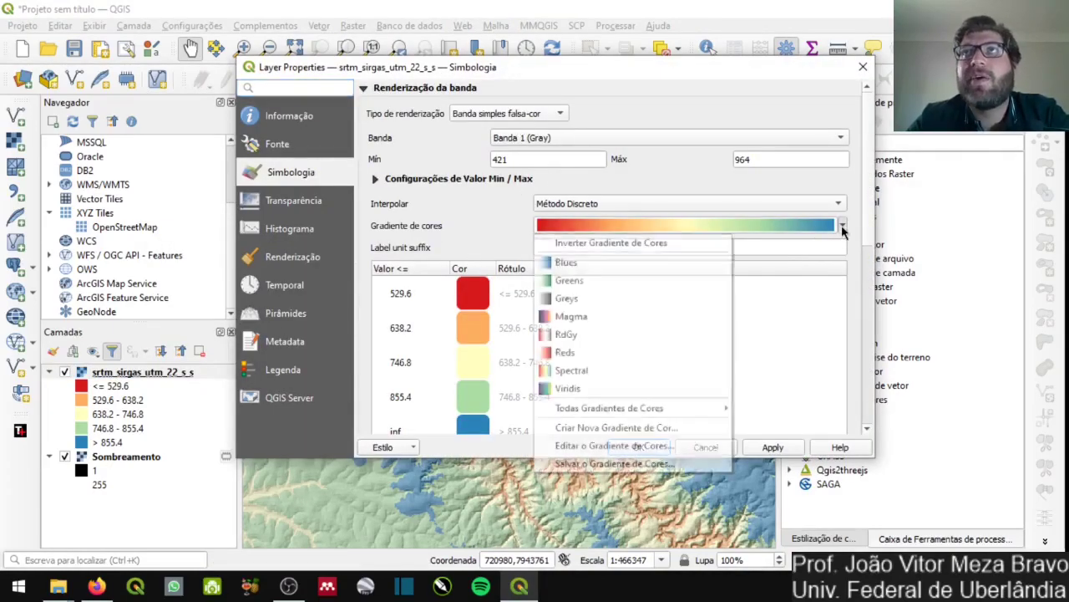
pyautogui.click(682, 242)
pyautogui.click(771, 447)
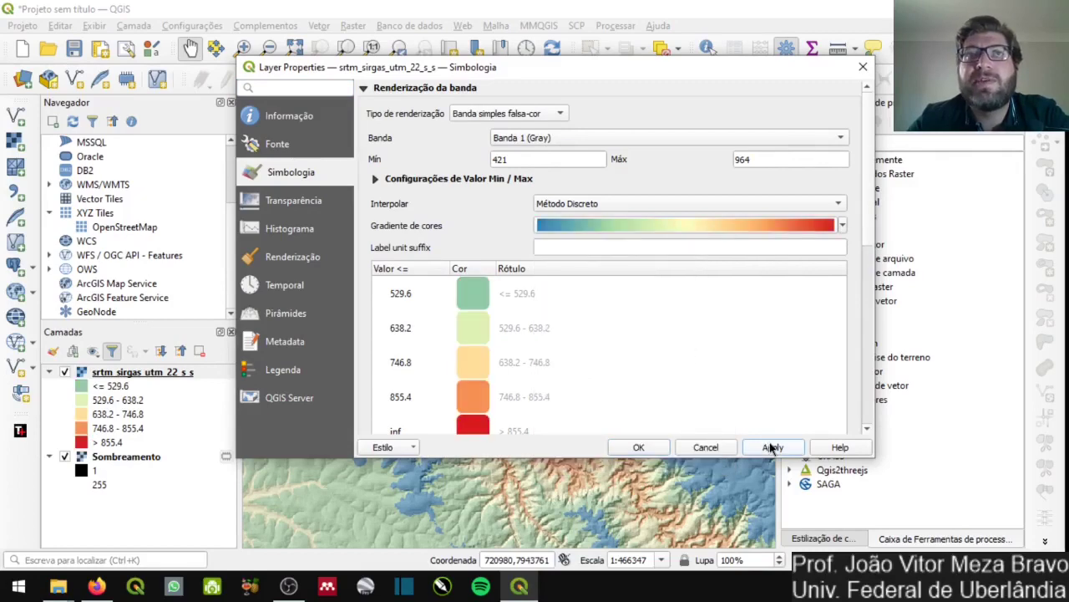
# - Start a new color ramp for the elevation layer, using Catalogo:cpt-city as the ramp type
pyautogui.moveTo(754, 70); pyautogui.dragTo(710, 49)
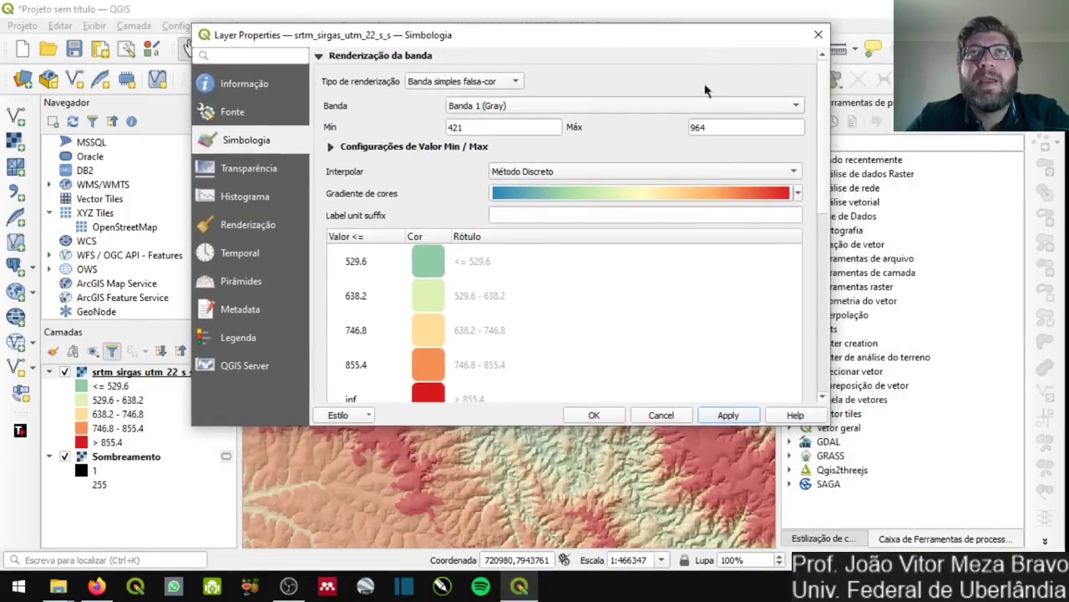
pyautogui.click(799, 195)
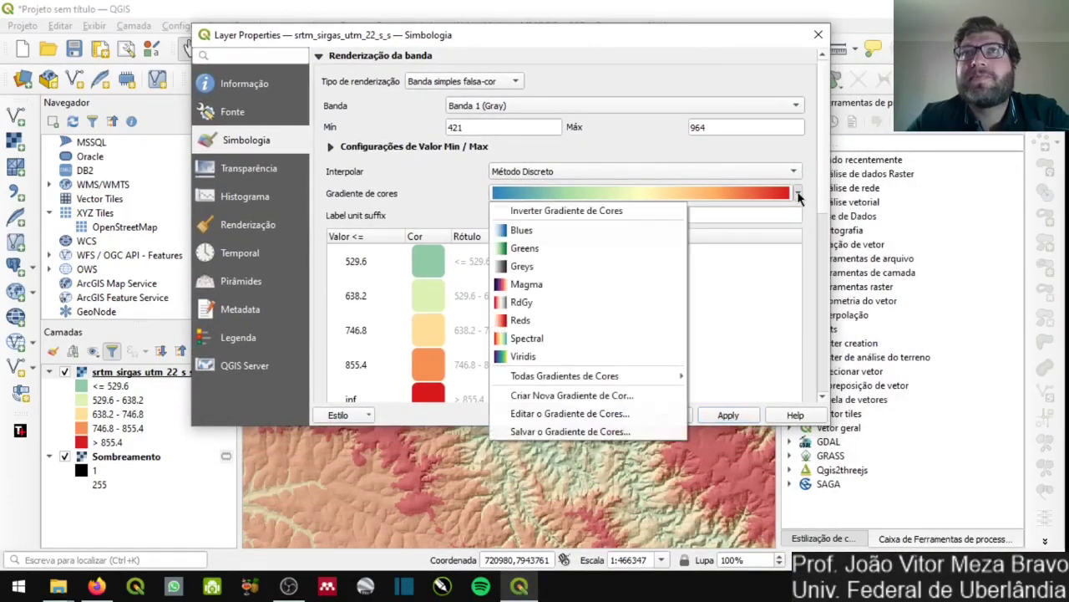
pyautogui.click(589, 398)
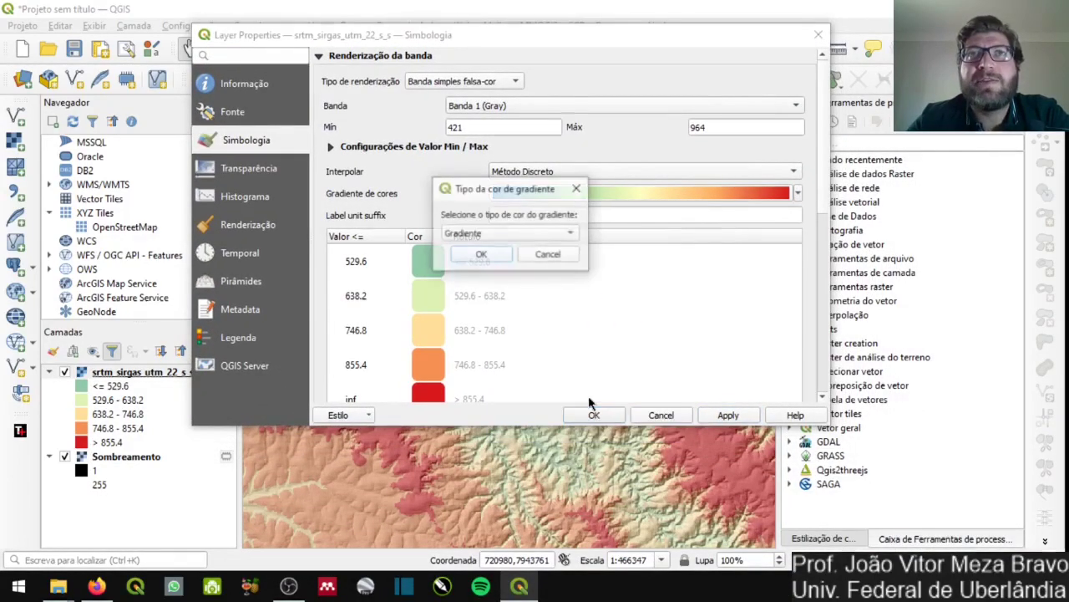
pyautogui.click(514, 235)
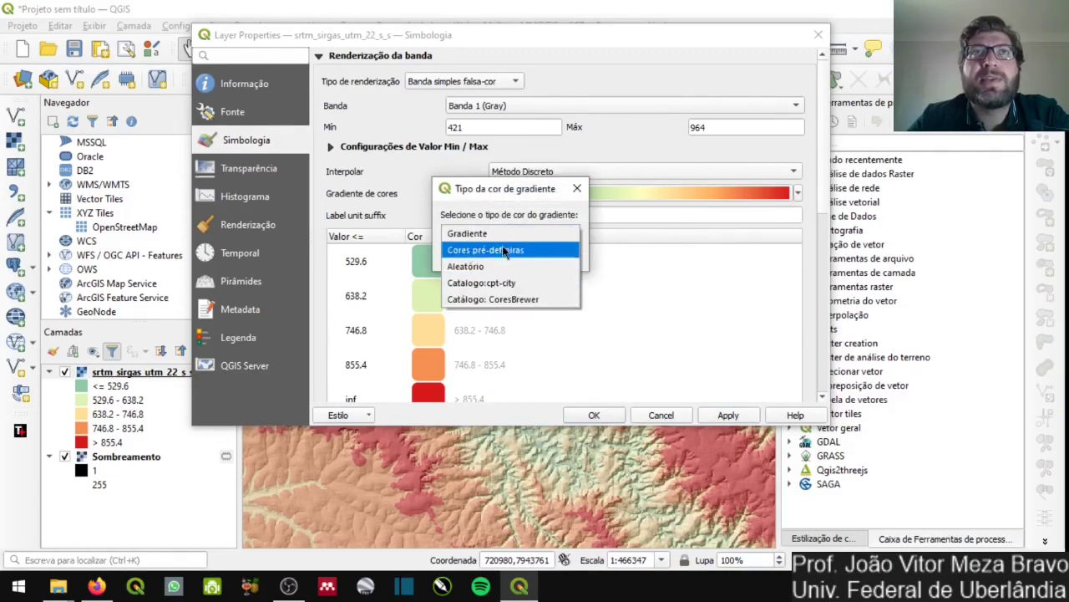
pyautogui.click(510, 285)
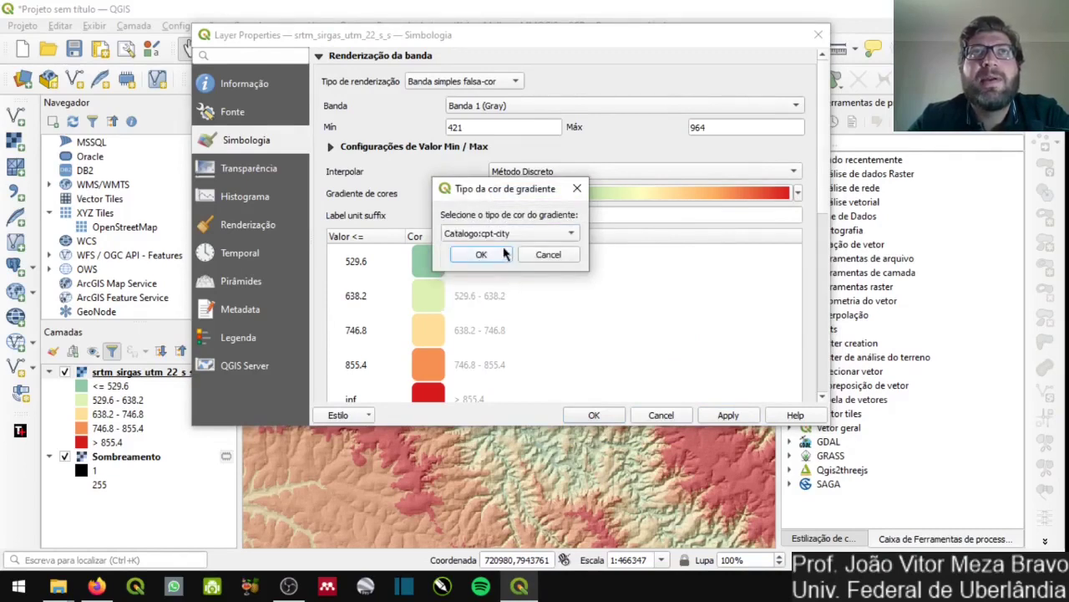
pyautogui.click(506, 252)
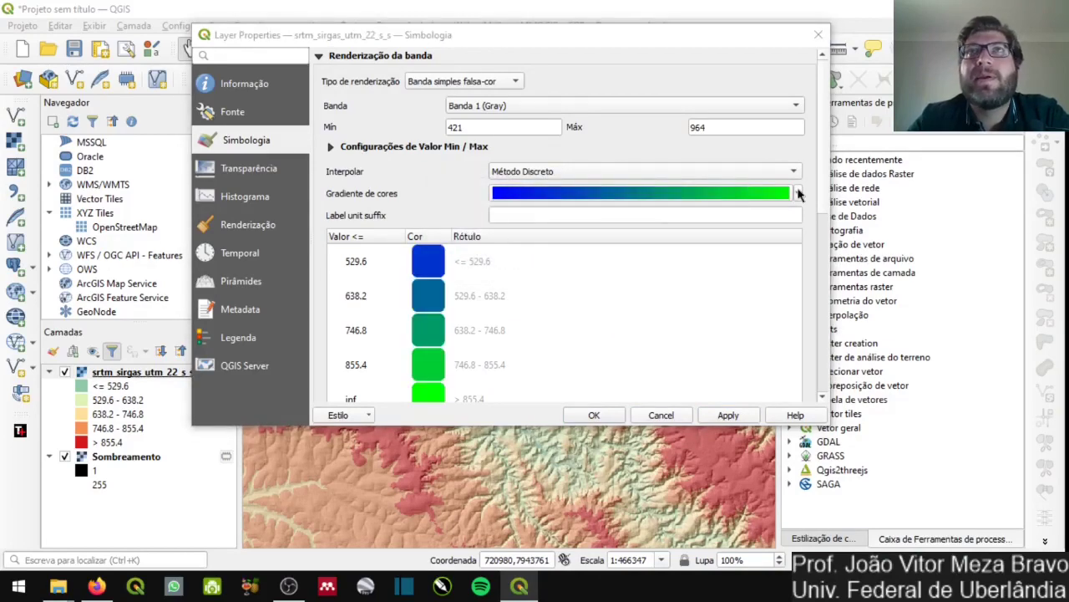
pyautogui.moveTo(565, 598); pyautogui.dragTo(630, 44)
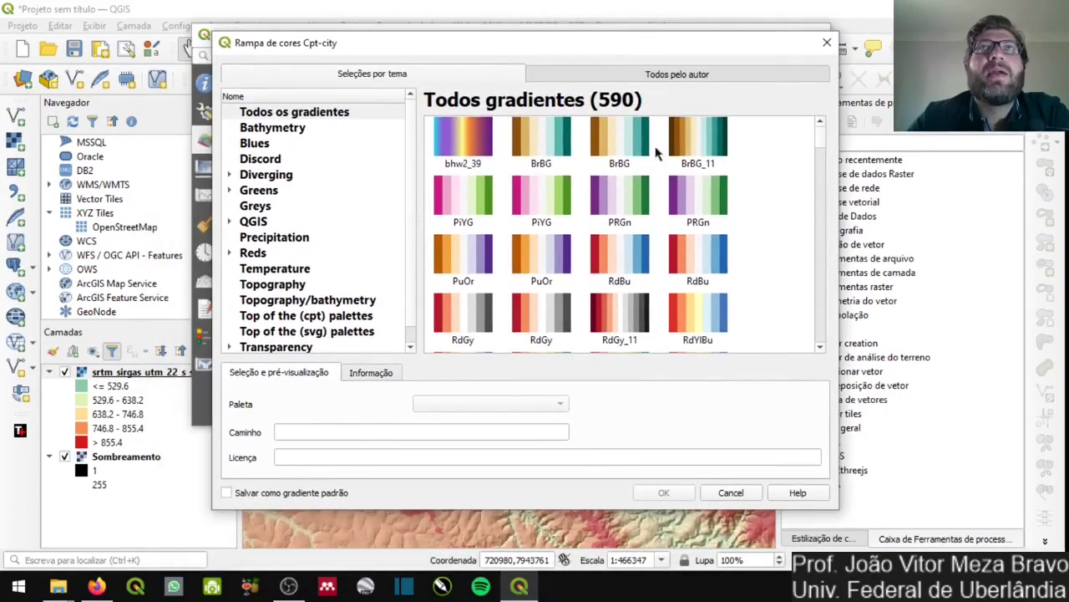
# - Choose the elevation palette from the Topography theme, apply it to the layer and close its properties
pyautogui.click(284, 286)
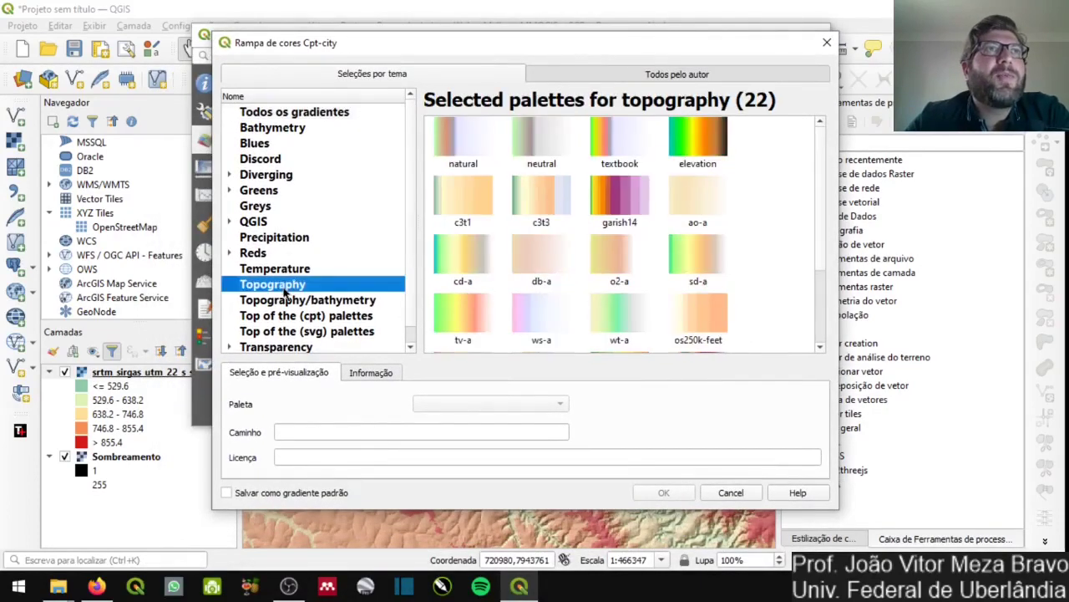
pyautogui.click(698, 144)
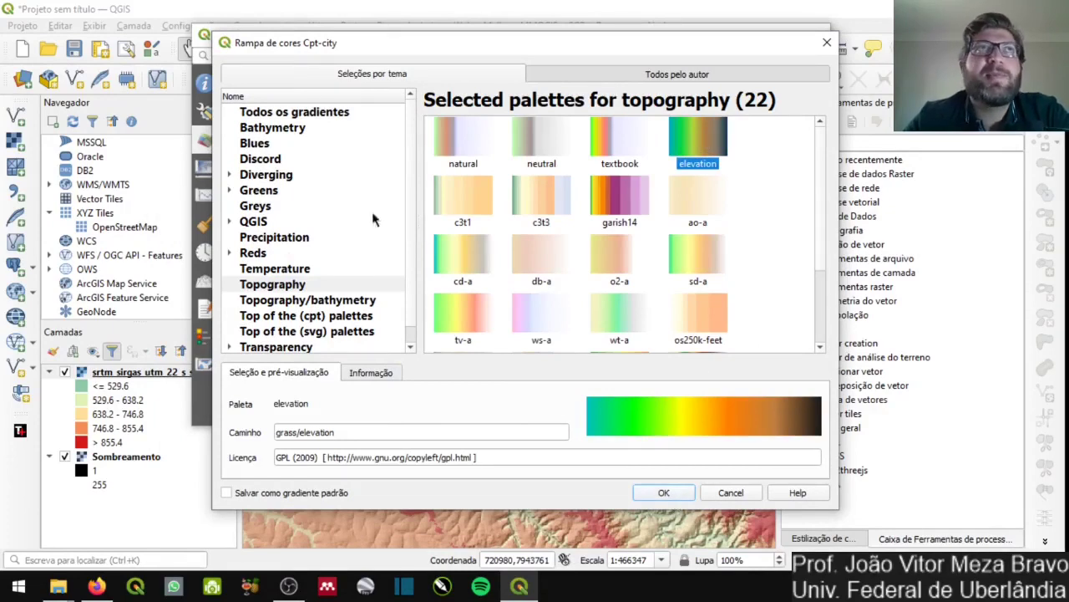
pyautogui.click(663, 493)
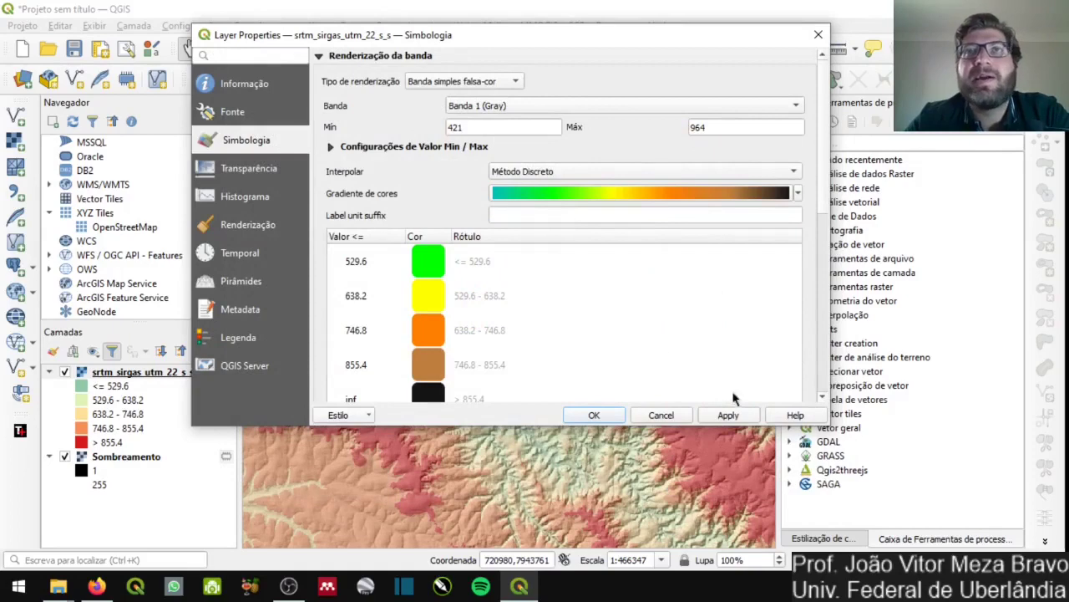
pyautogui.click(735, 416)
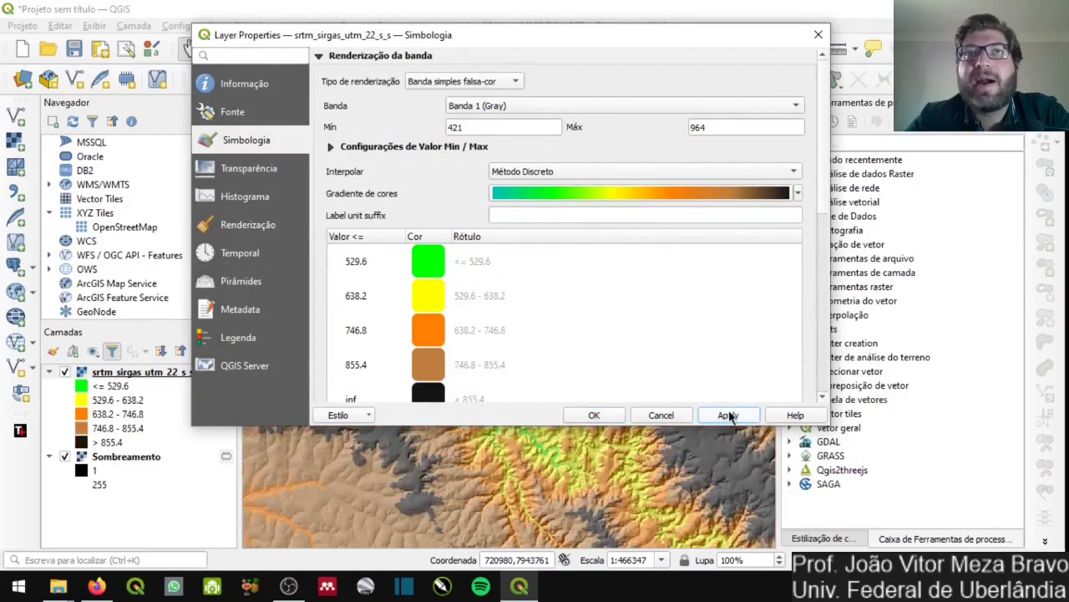
pyautogui.click(595, 415)
# - Inspect the recolored map, hiding and showing the srtm_sirgas_utm_22_s_s layer again to compare it with the hillshade beneath
pyautogui.click(172, 378)
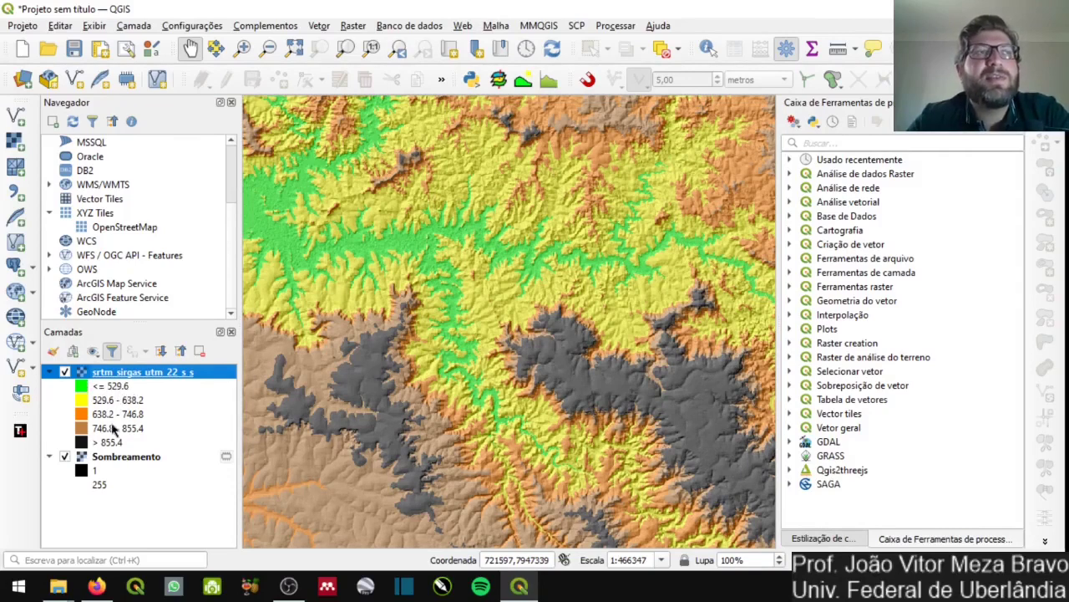
pyautogui.moveTo(514, 375); pyautogui.dragTo(498, 370)
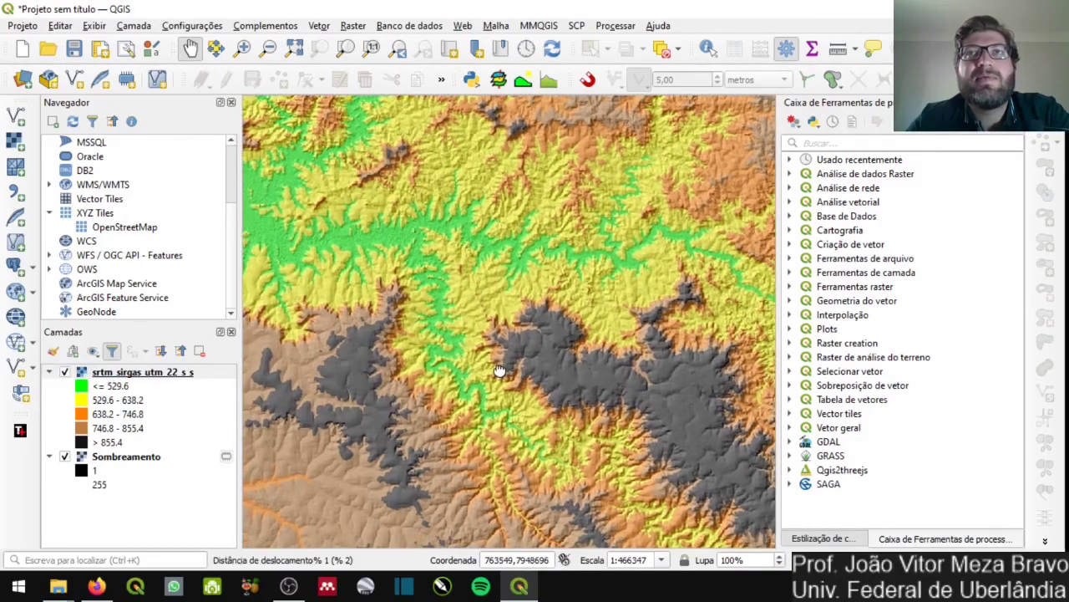
pyautogui.moveTo(523, 289); pyautogui.dragTo(571, 264)
pyautogui.scroll(-1, 541, 320)
pyautogui.scroll(1, 508, 294)
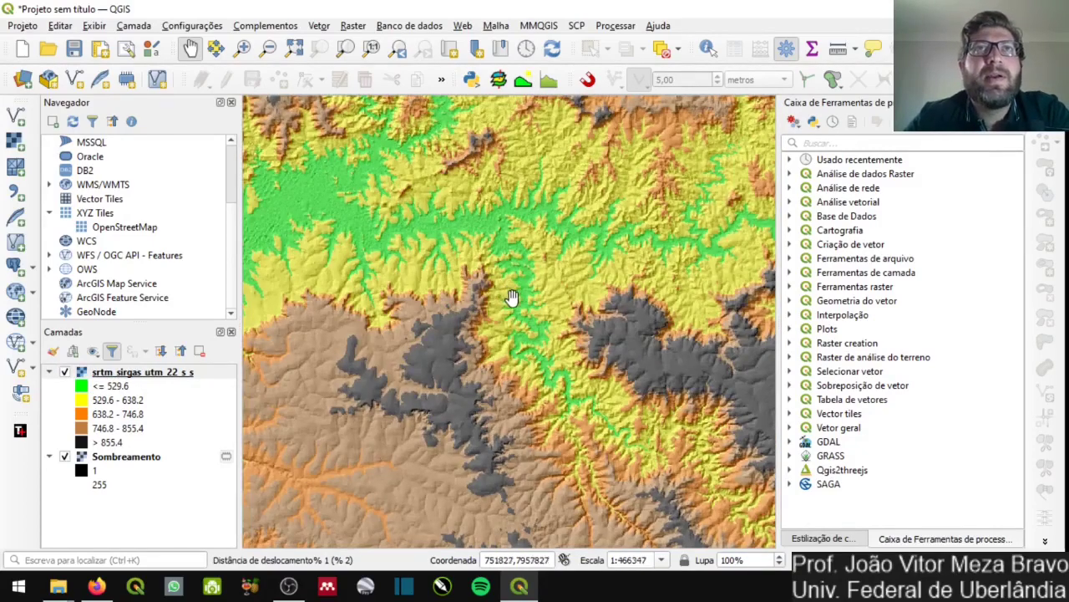
pyautogui.click(64, 372)
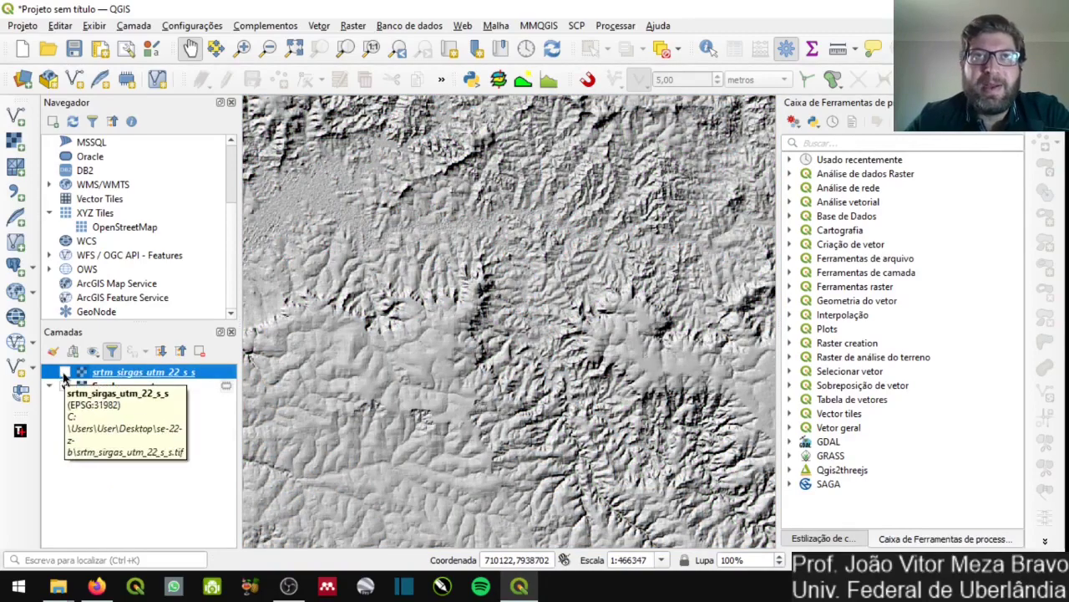
pyautogui.click(65, 372)
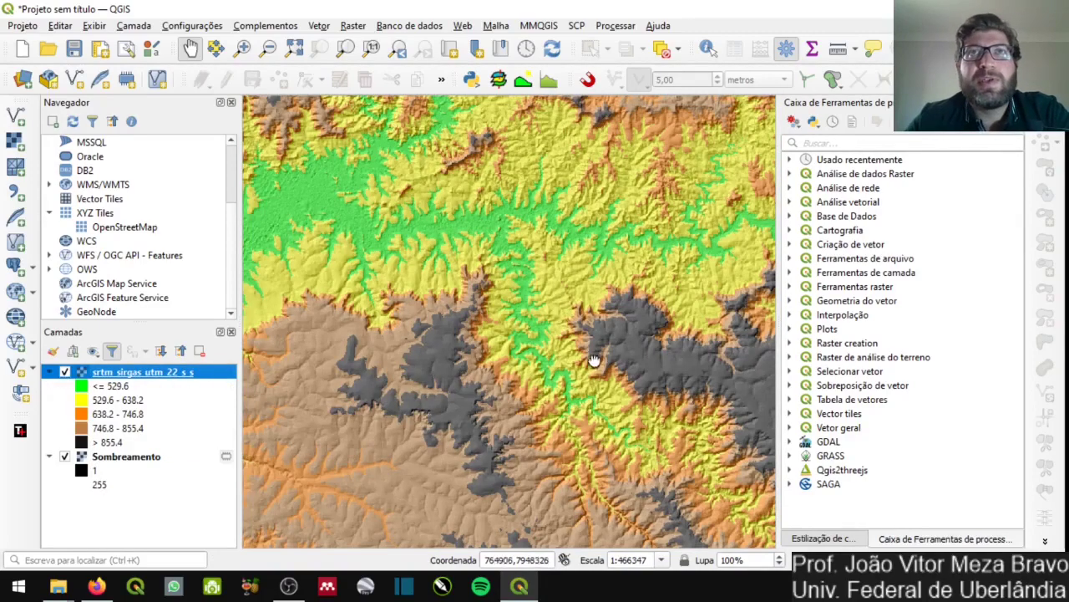
# - Identify the elevation of one dark gray pixel and one brown pixel on the plateau edge
pyautogui.scroll(1, 588, 352)
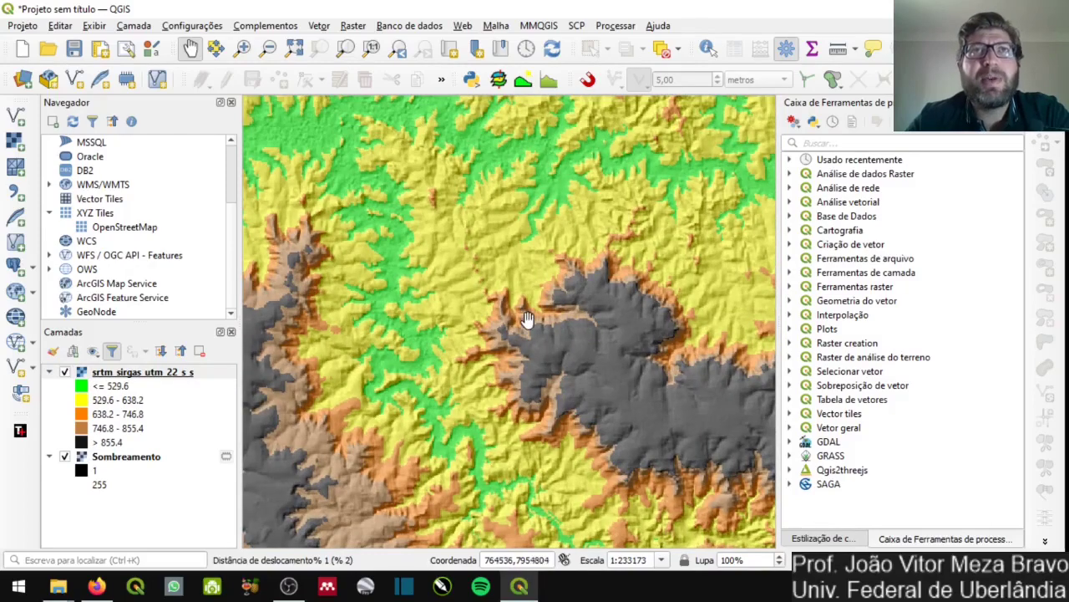
pyautogui.scroll(3, 508, 342)
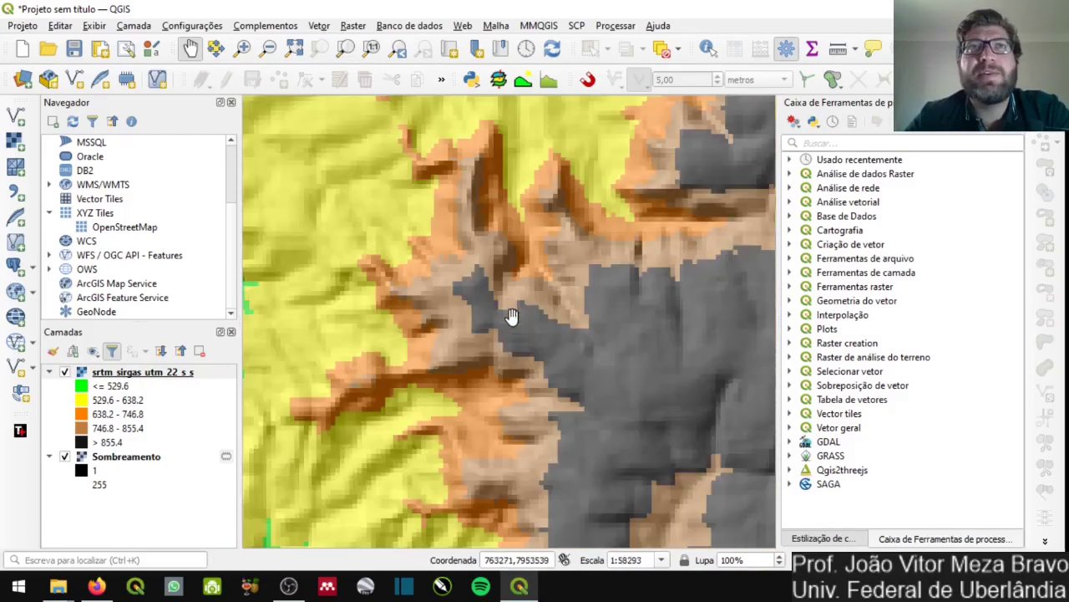
pyautogui.scroll(1, 485, 311)
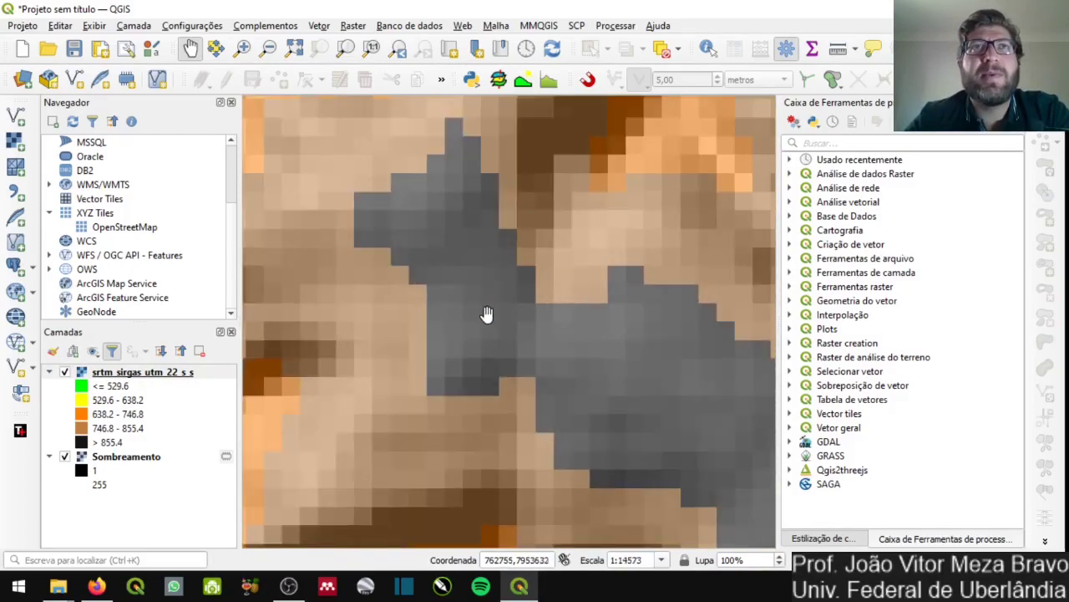
pyautogui.scroll(1, 484, 309)
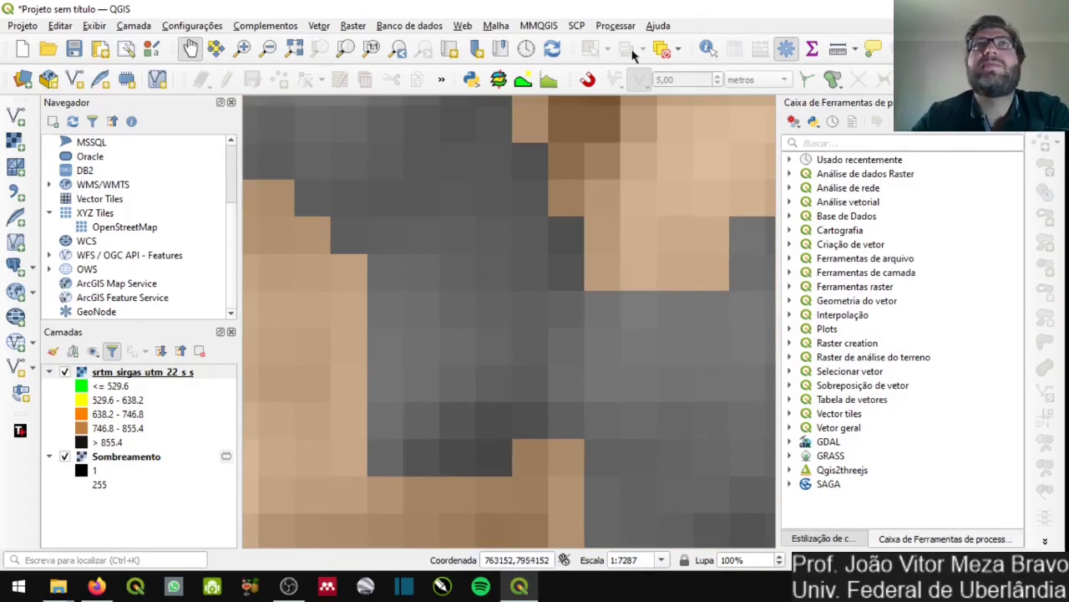
pyautogui.click(712, 50)
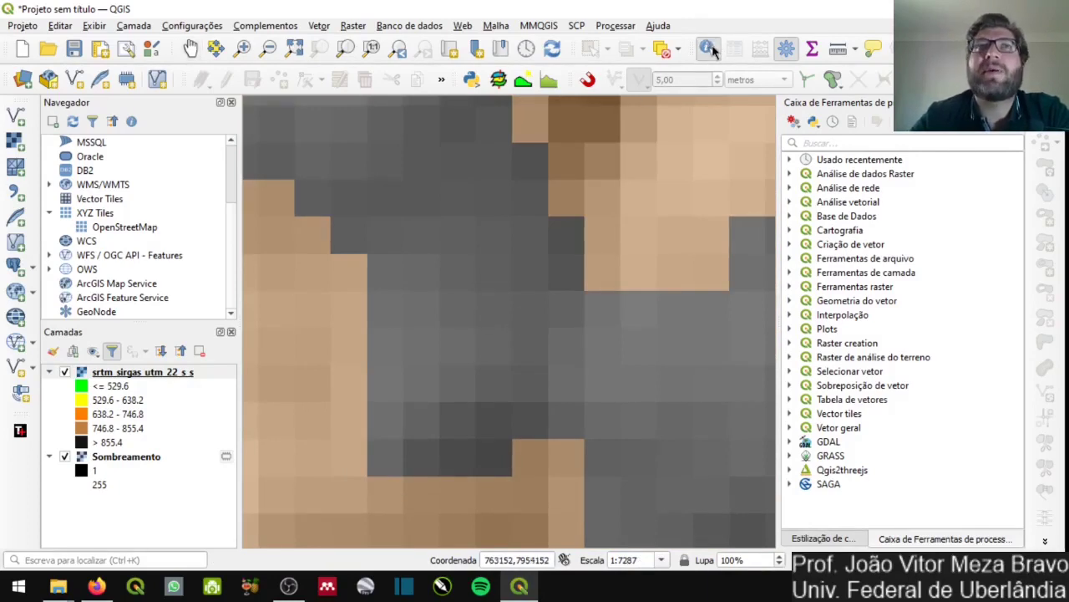
pyautogui.click(506, 352)
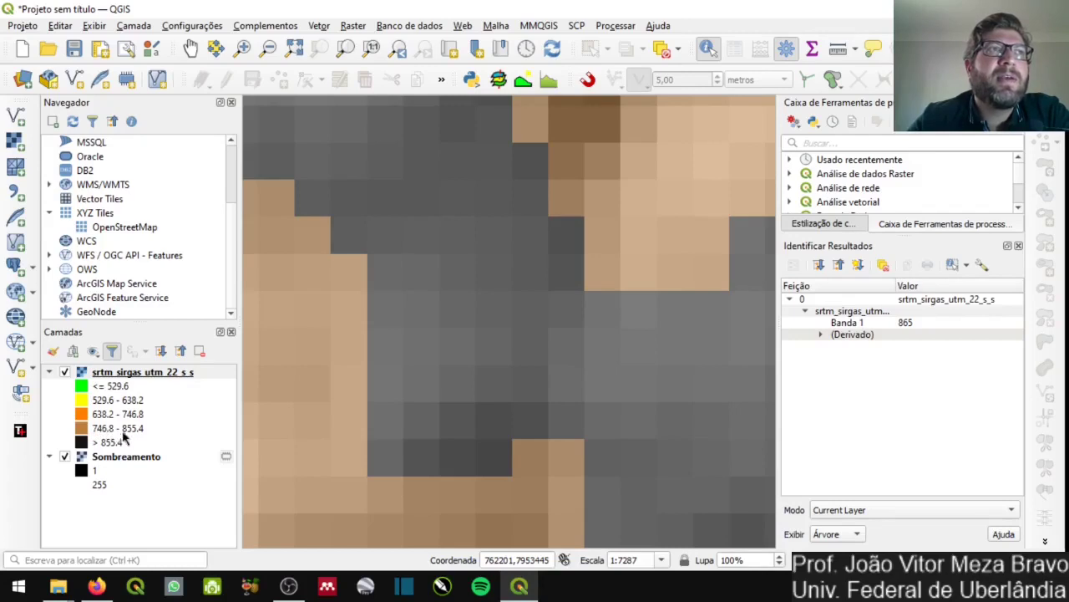
pyautogui.click(312, 312)
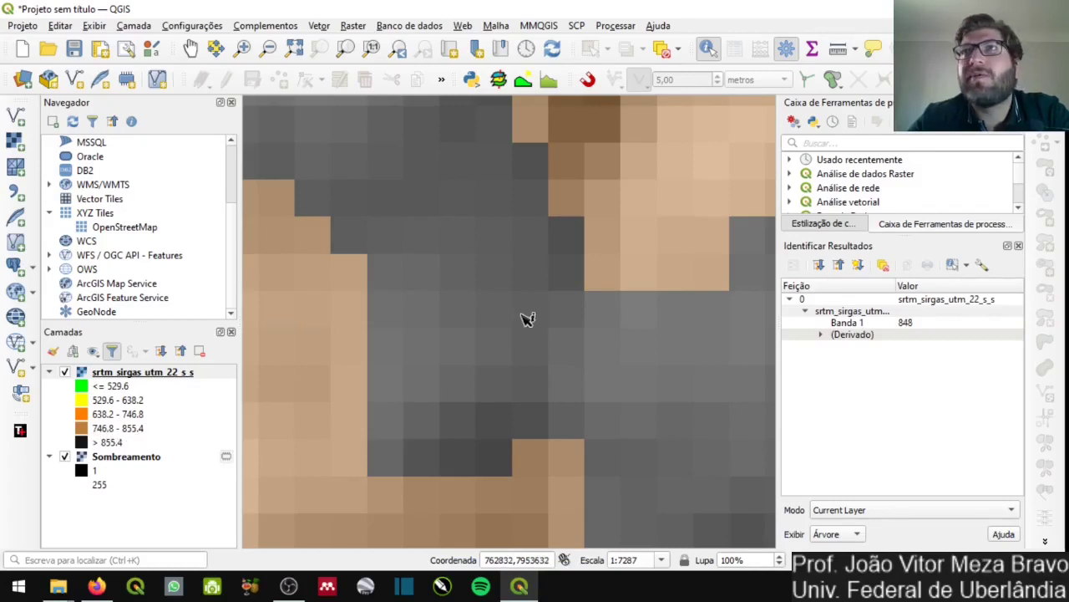
pyautogui.click(915, 324)
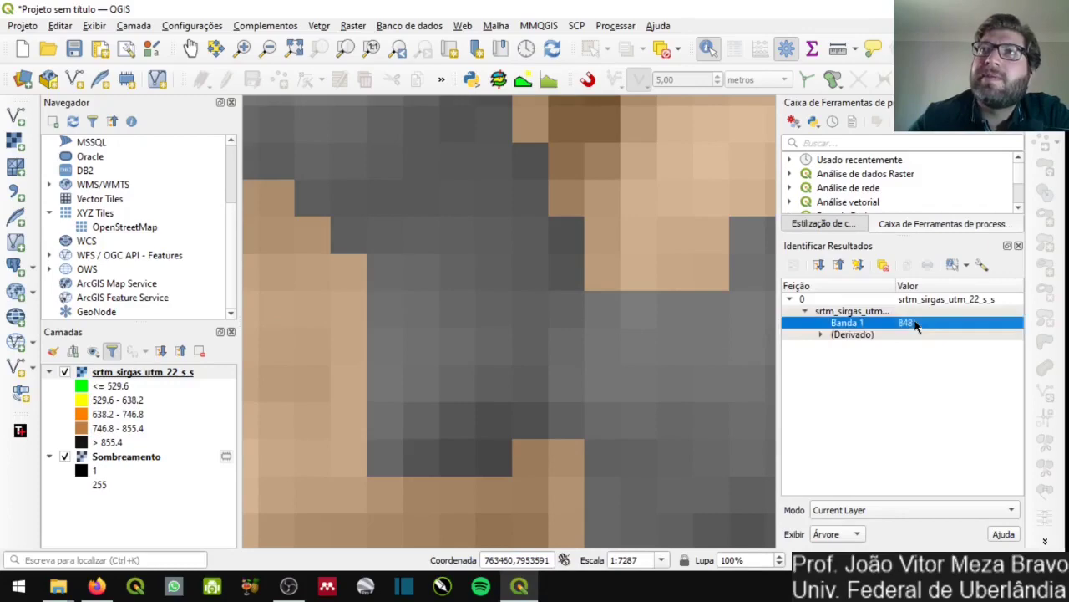
# - Identify the elevation of a green valley pixel and a yellow pixel, and return to the overall map view
pyautogui.scroll(-3, 497, 375)
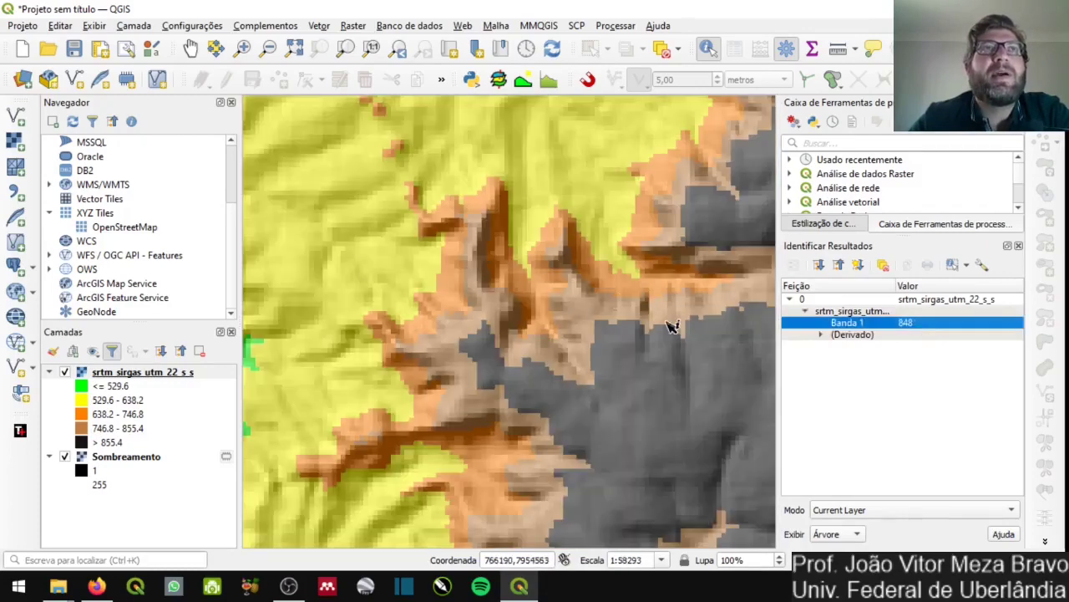
pyautogui.scroll(-1, 365, 308)
pyautogui.scroll(2, 389, 353)
pyautogui.click(440, 361)
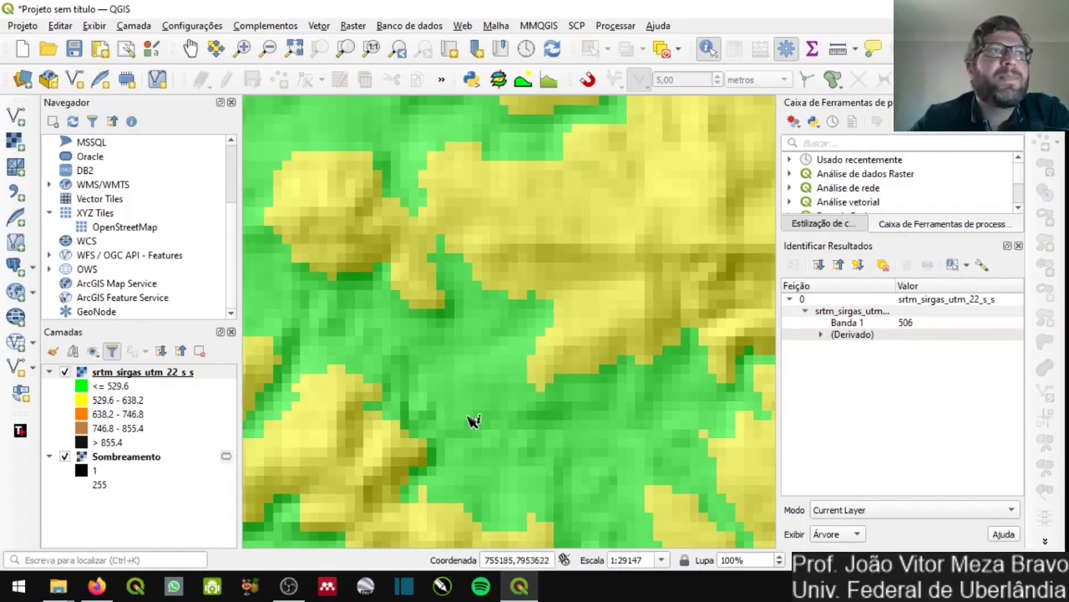
pyautogui.click(597, 213)
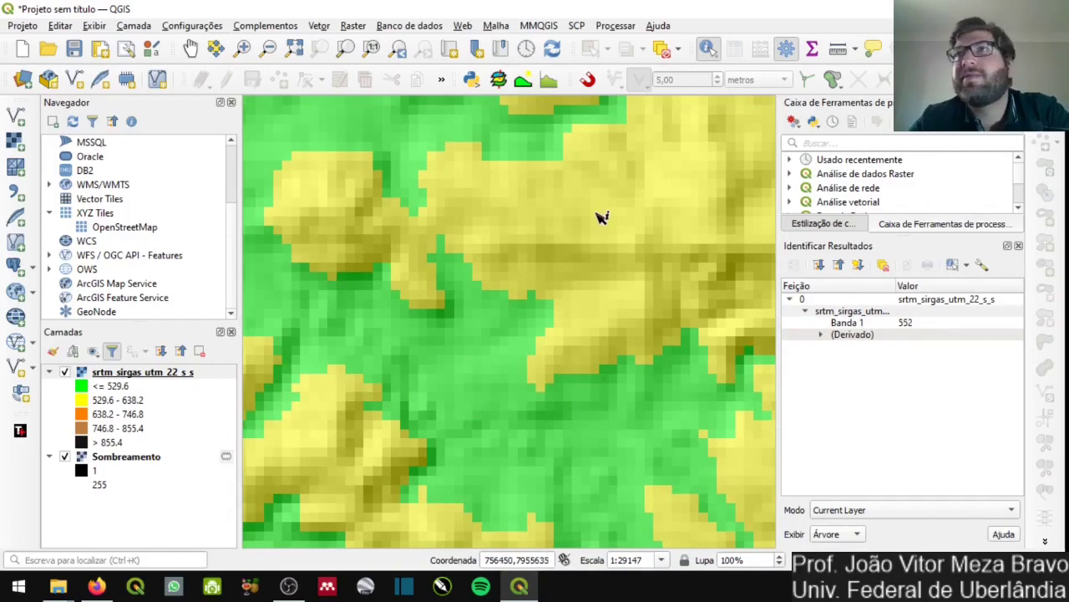
pyautogui.scroll(-2, 405, 360)
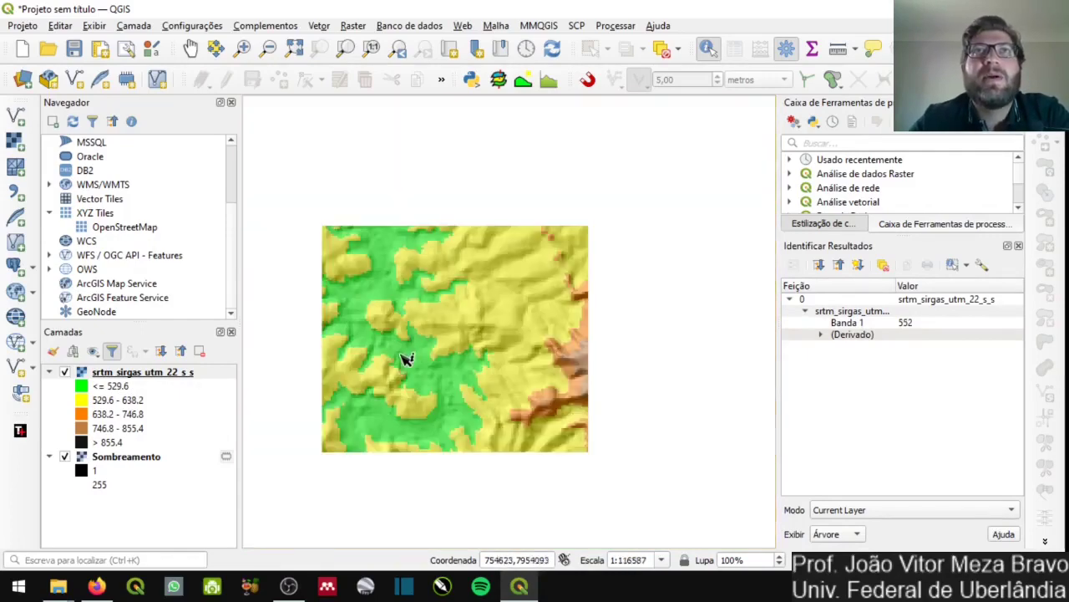
pyautogui.scroll(-2, 409, 346)
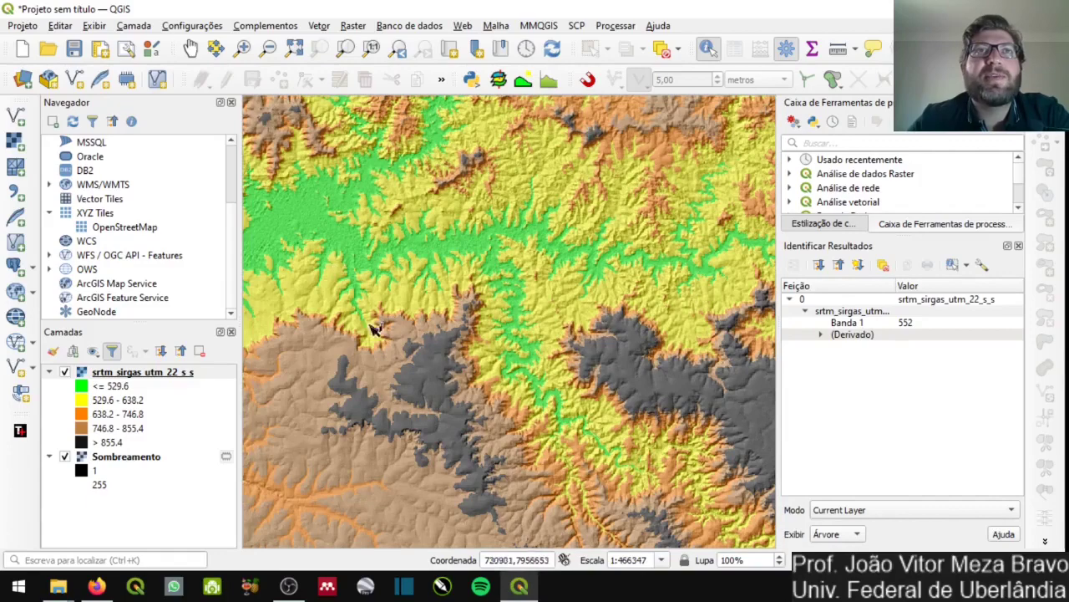
pyautogui.scroll(1, 434, 372)
pyautogui.scroll(-1, 411, 314)
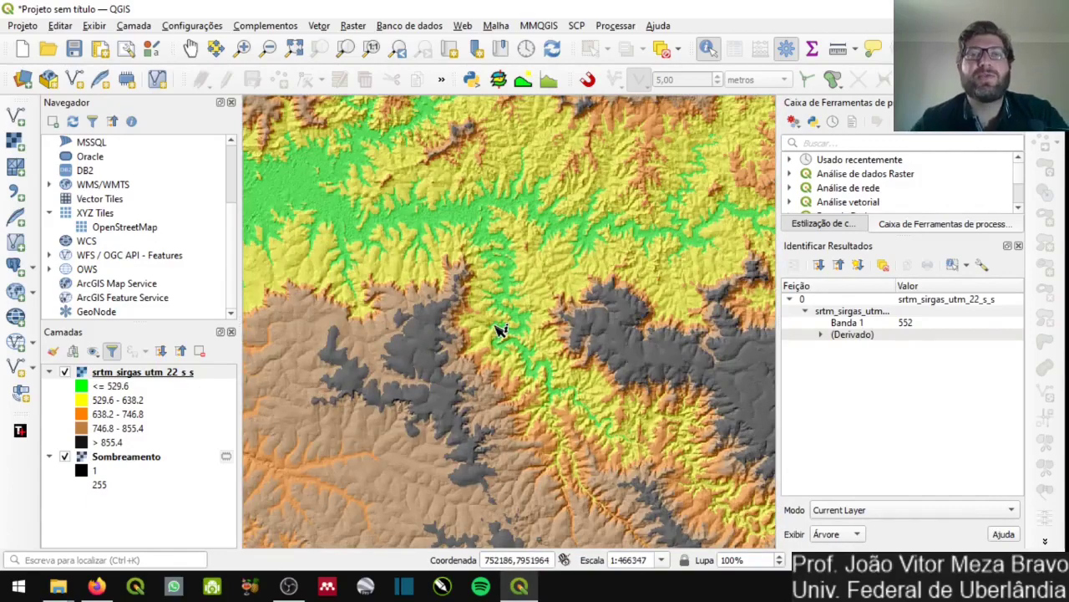